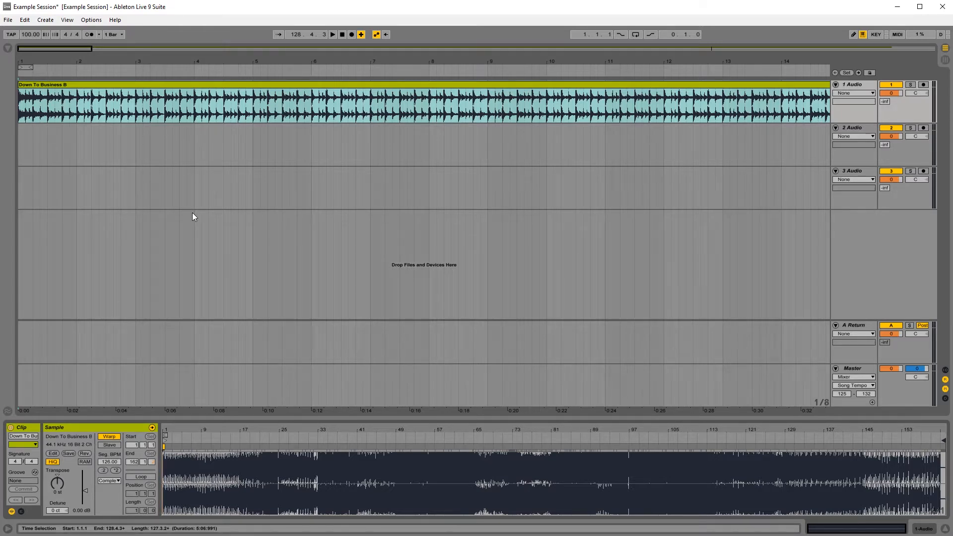
Show the browser of sounds and effects, and hide it again.
click(8, 50)
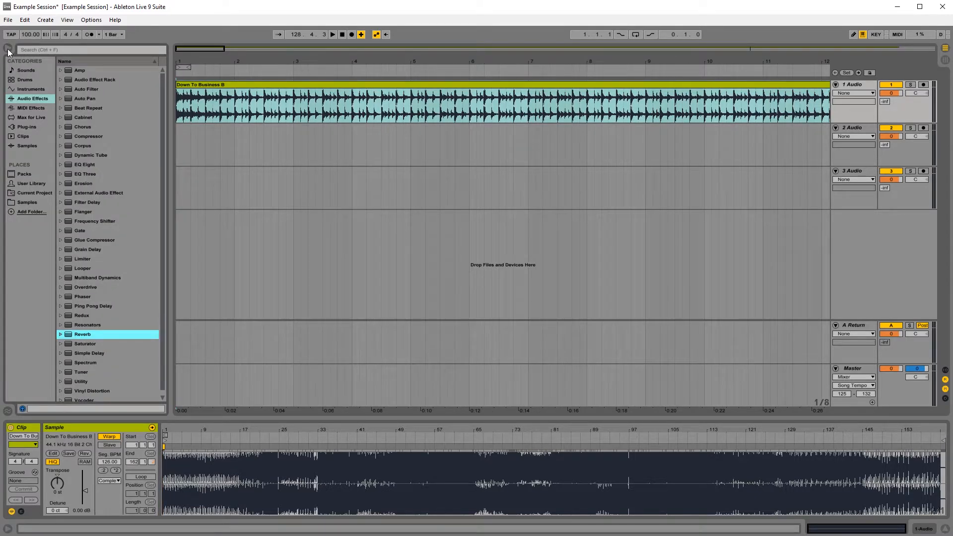
click(8, 49)
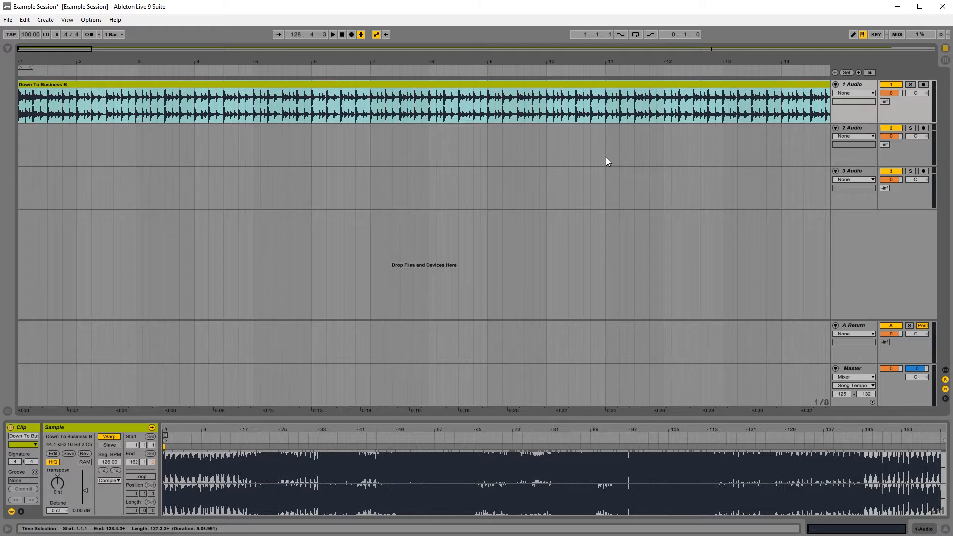
Deactivate the Down To Business B clip and activate it again.
click(295, 85)
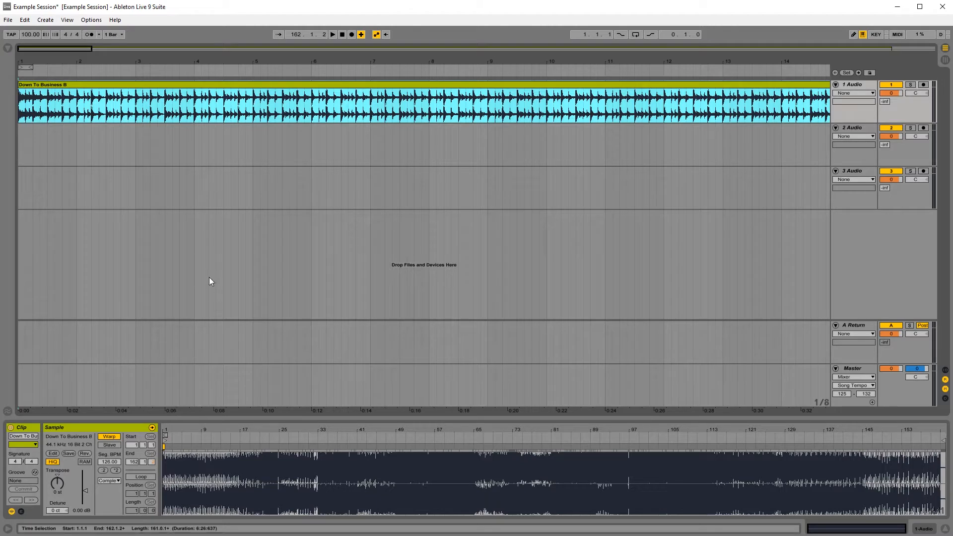
right_click(244, 87)
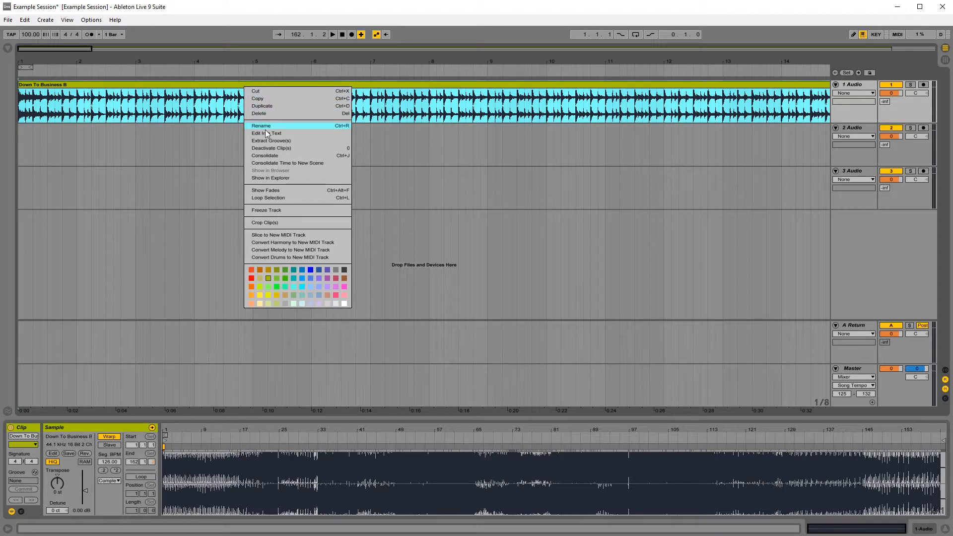
click(272, 148)
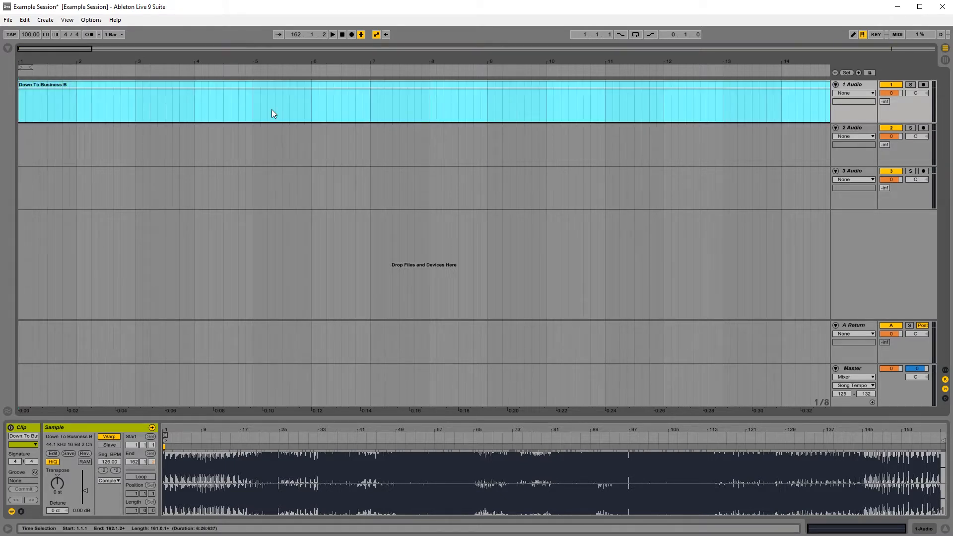
right_click(259, 86)
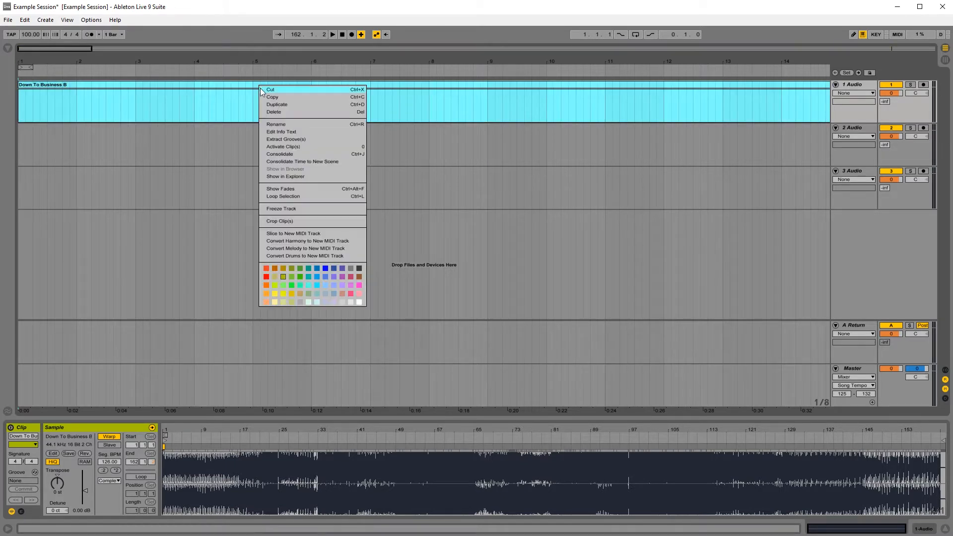
click(286, 148)
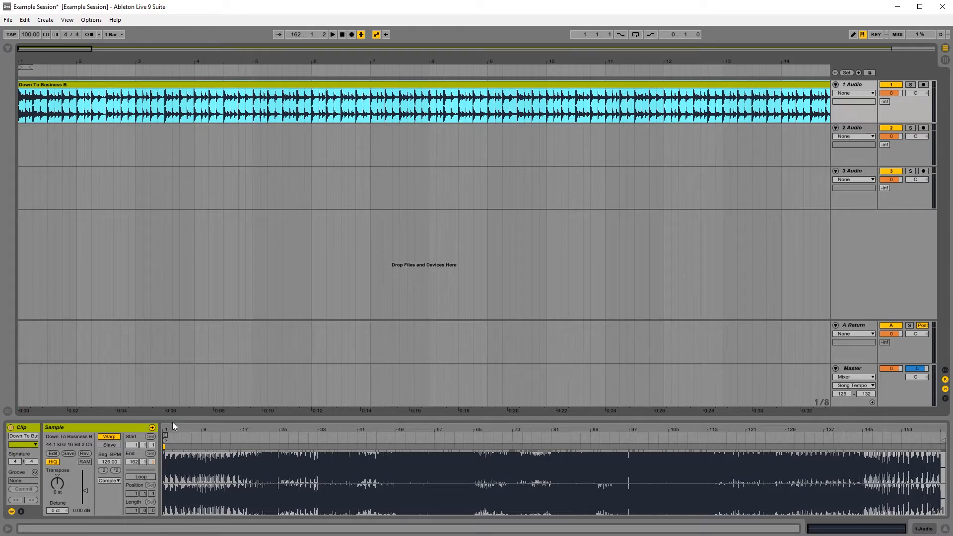
Insert a transient where the first kick begins in the Down To Business B waveform and set 1.1.1 there.
mouse_move(169, 430)
mouse_down()
mouse_move(173, 474)
mouse_move(214, 514)
mouse_up()
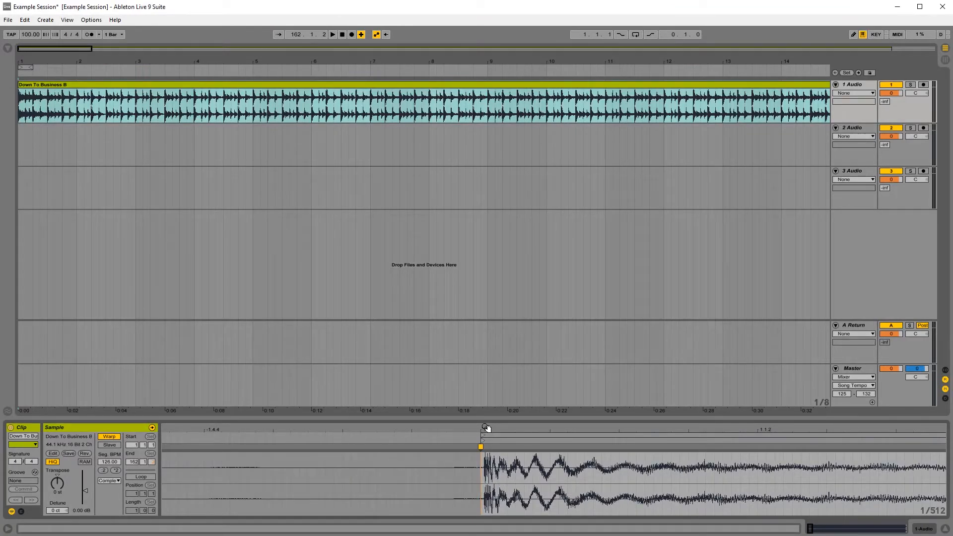
drag(484, 437, 484, 461)
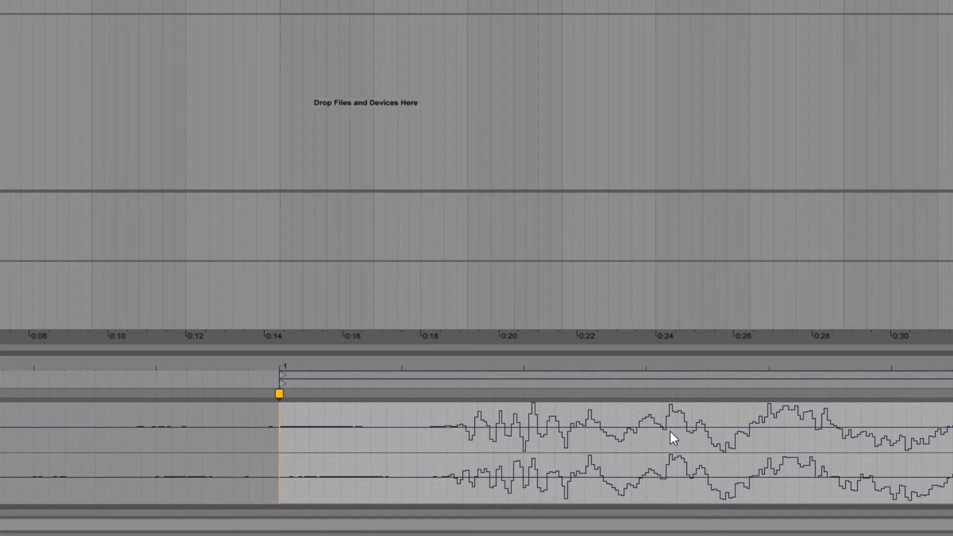
click(462, 408)
right_click(463, 395)
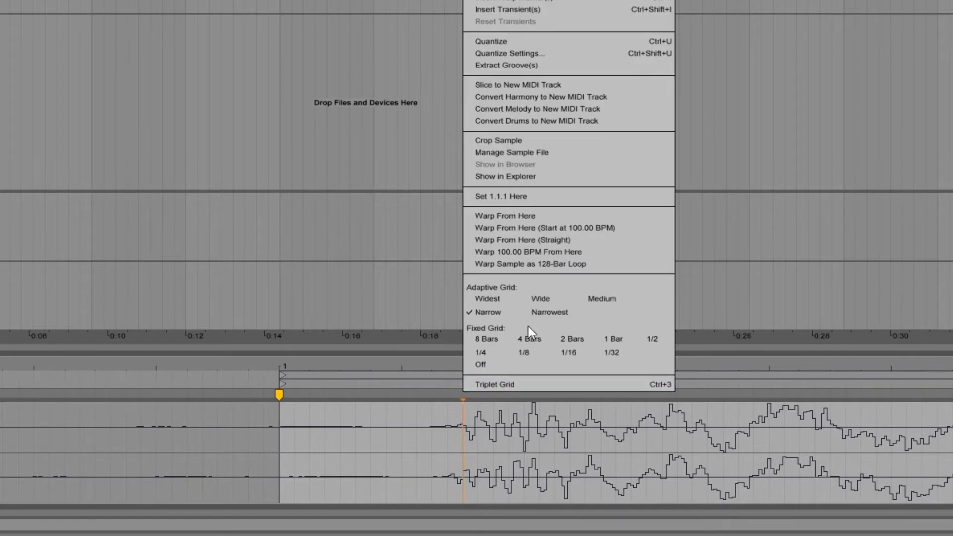
click(577, 11)
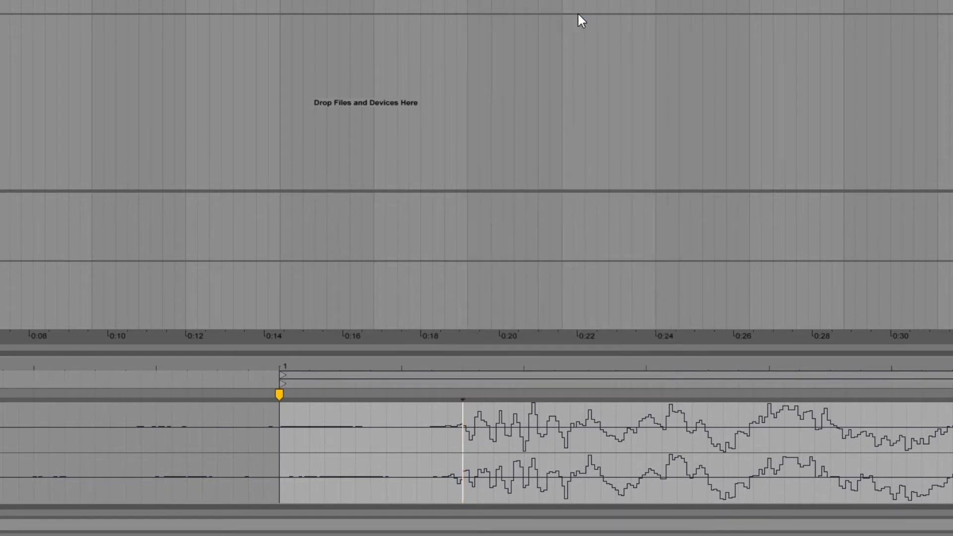
right_click(462, 389)
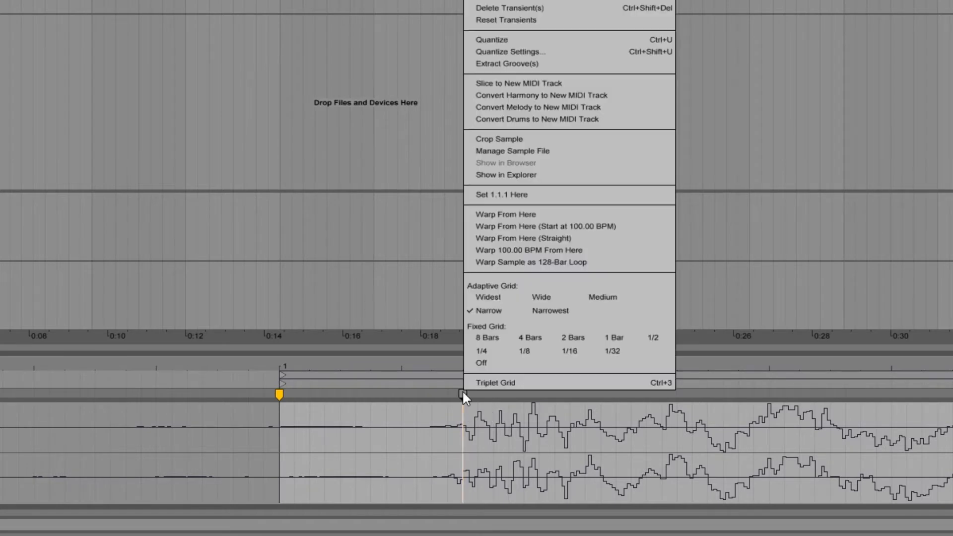
click(534, 195)
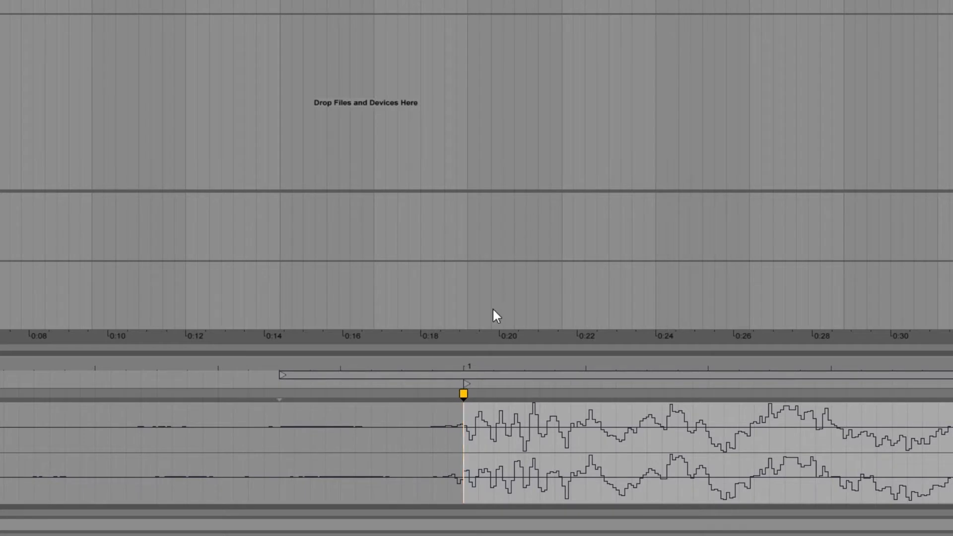
Set 1.1.1 slightly earlier, where the first kick's waveform starts to rise from silence.
mouse_move(464, 367)
mouse_down()
mouse_move(465, 412)
mouse_move(442, 424)
mouse_up()
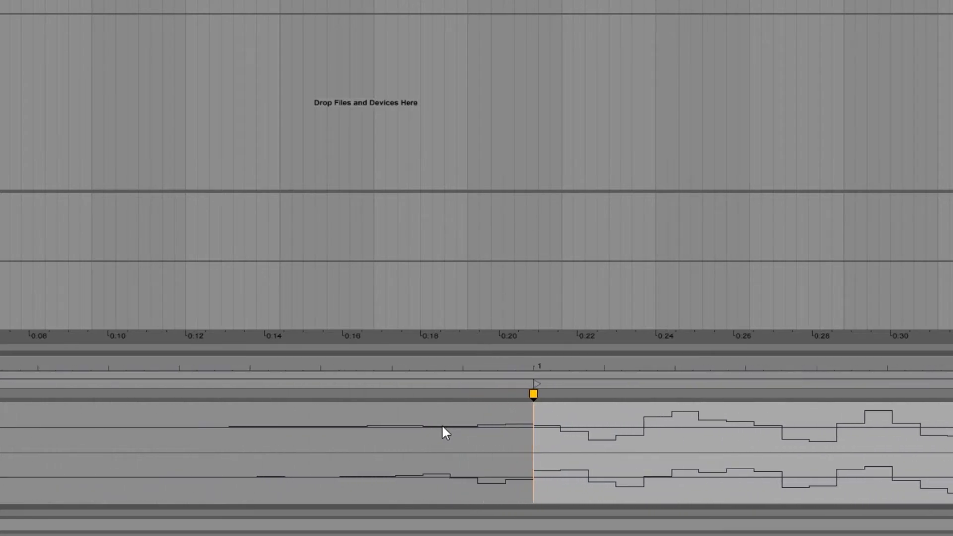
click(430, 417)
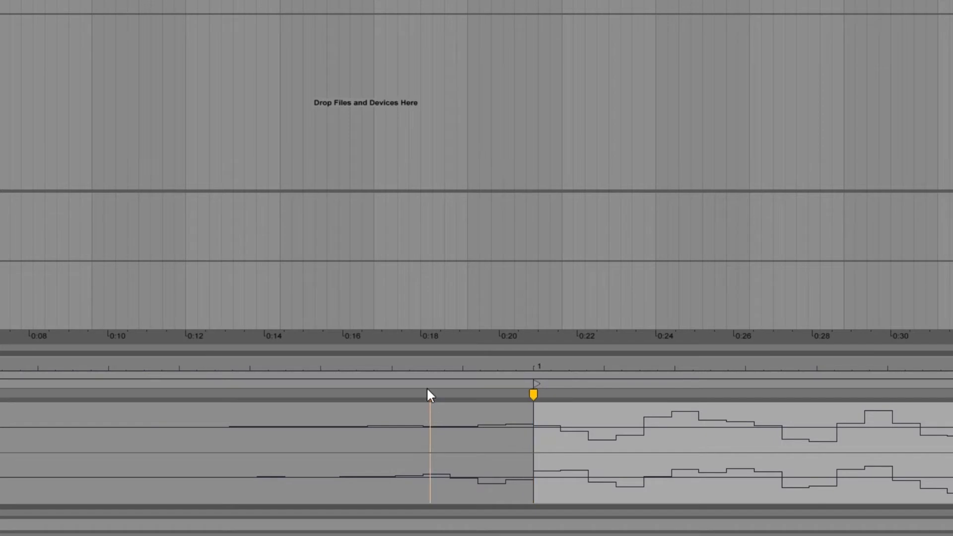
right_click(426, 394)
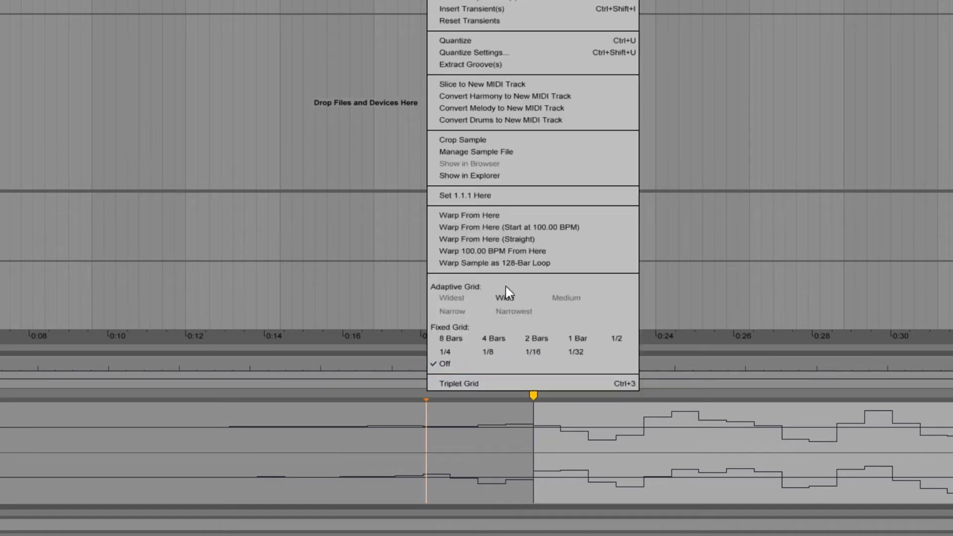
click(516, 197)
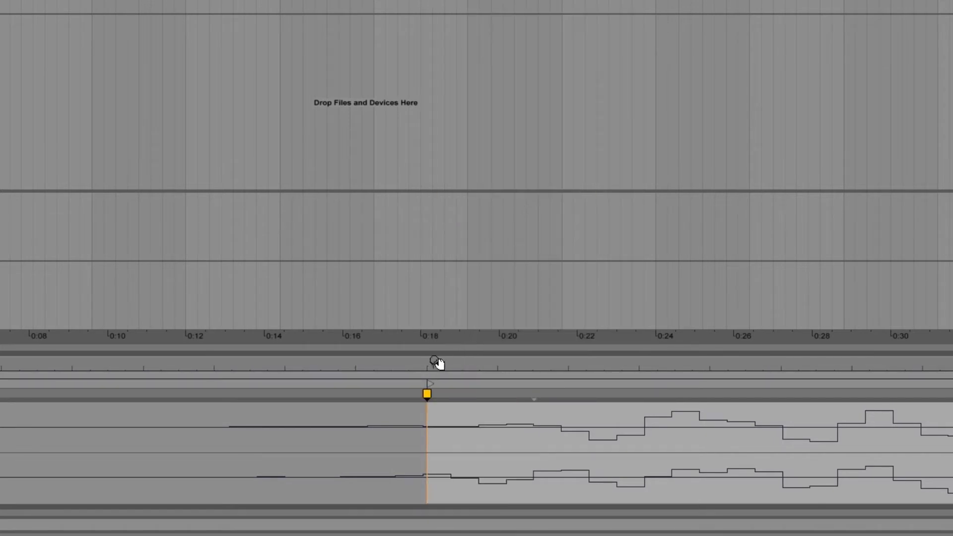
Compare the kicks in the first bar with the grid lines and inspect the first kick's start.
mouse_move(434, 361)
mouse_down()
mouse_move(434, 380)
mouse_move(154, 365)
mouse_up()
mouse_move(864, 371)
mouse_down()
mouse_move(858, 400)
mouse_move(843, 387)
mouse_move(449, 367)
mouse_up()
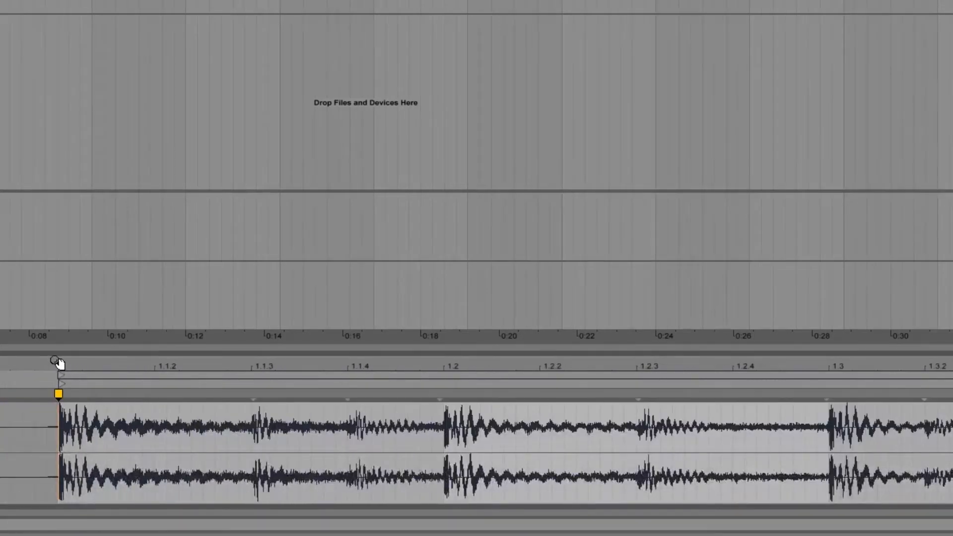
mouse_move(55, 361)
mouse_down()
mouse_move(77, 373)
mouse_move(87, 362)
mouse_up()
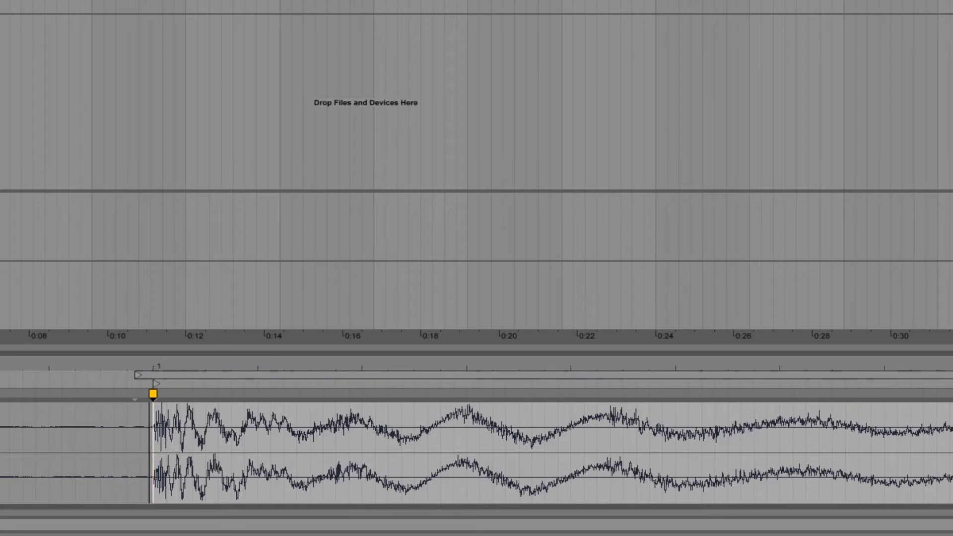
mouse_move(153, 367)
mouse_down()
mouse_move(354, 350)
mouse_move(419, 366)
mouse_up()
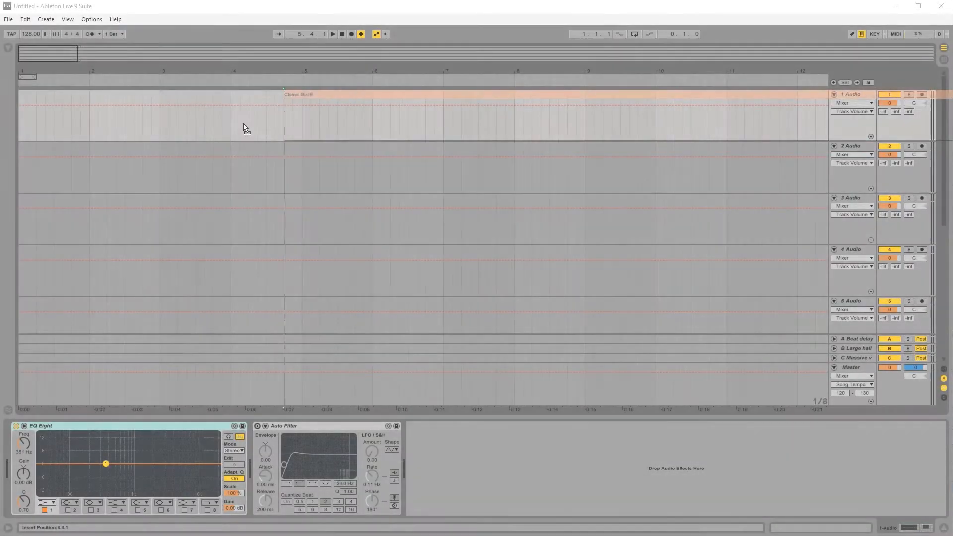
Place the Clever Girl E audio clip at bar 1 of the 1 Audio track and select it.
drag(245, 130, 20, 122)
drag(30, 72, 29, 29)
click(33, 112)
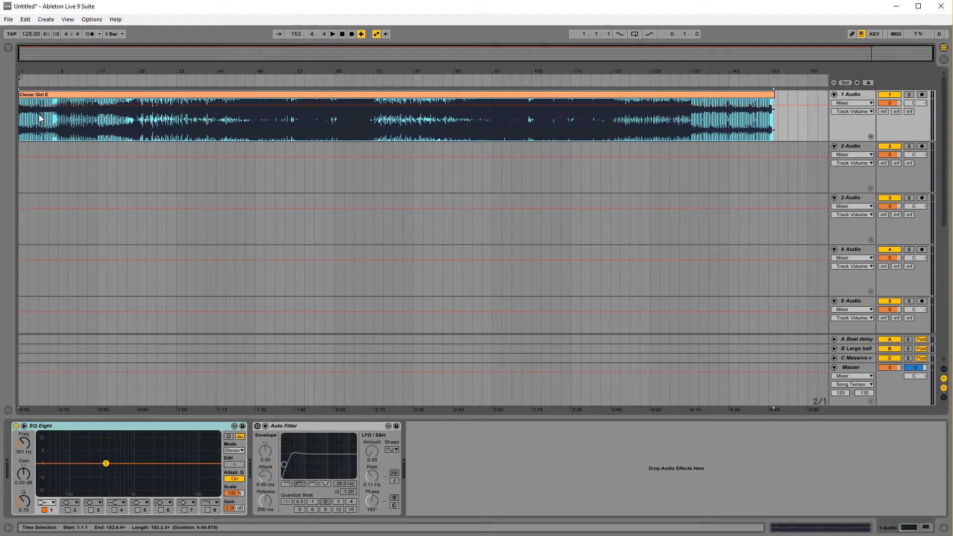
Show the Clever Girl E clip's sample waveform and apply Warp From Here (Straight) from its first warp marker.
click(862, 529)
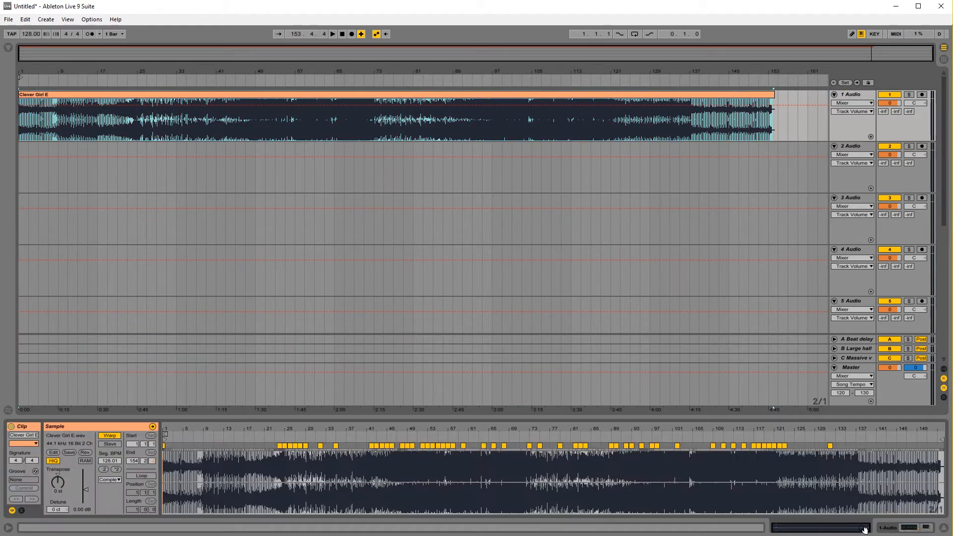
scroll(553, 479, down, 5)
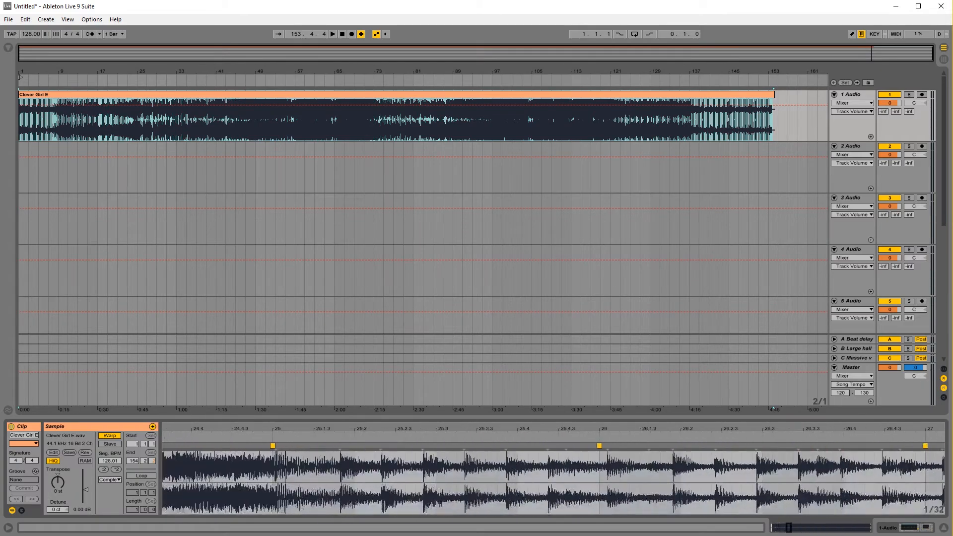
scroll(553, 479, down, 3)
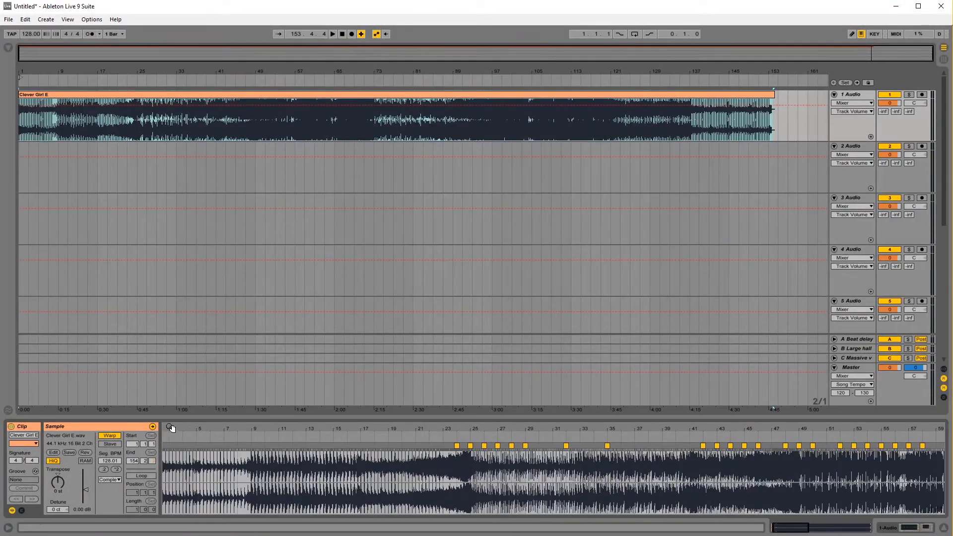
mouse_move(169, 428)
mouse_down()
mouse_move(169, 476)
mouse_move(164, 445)
mouse_up()
right_click(165, 444)
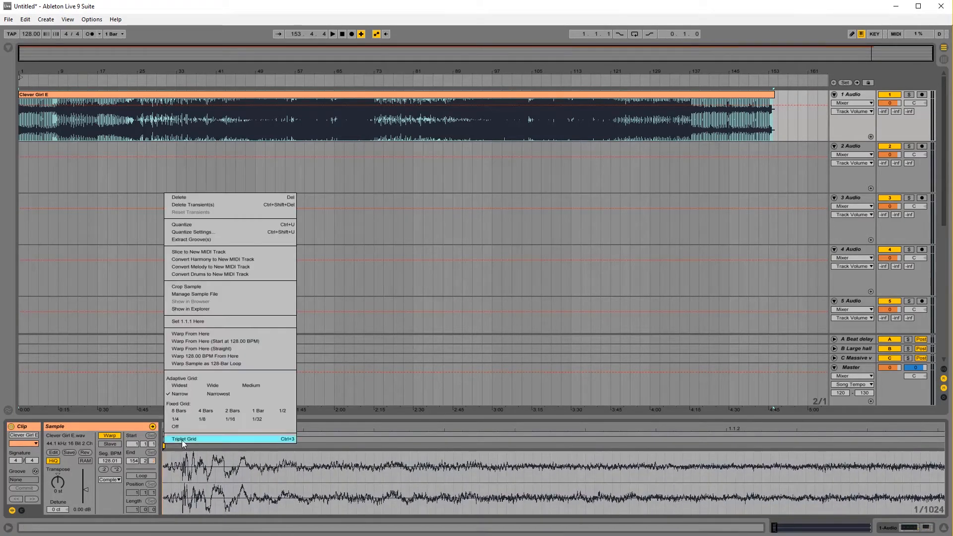
click(216, 347)
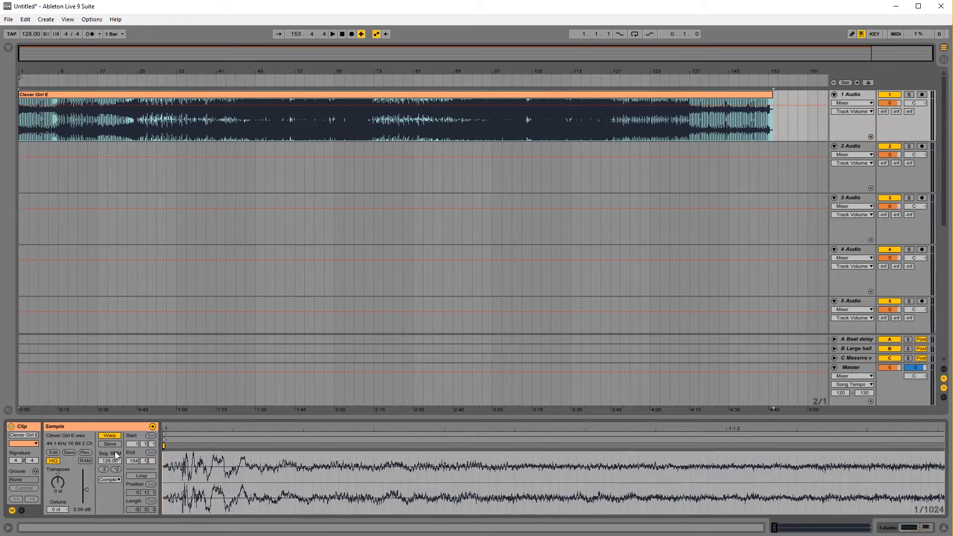
drag(178, 428, 178, 387)
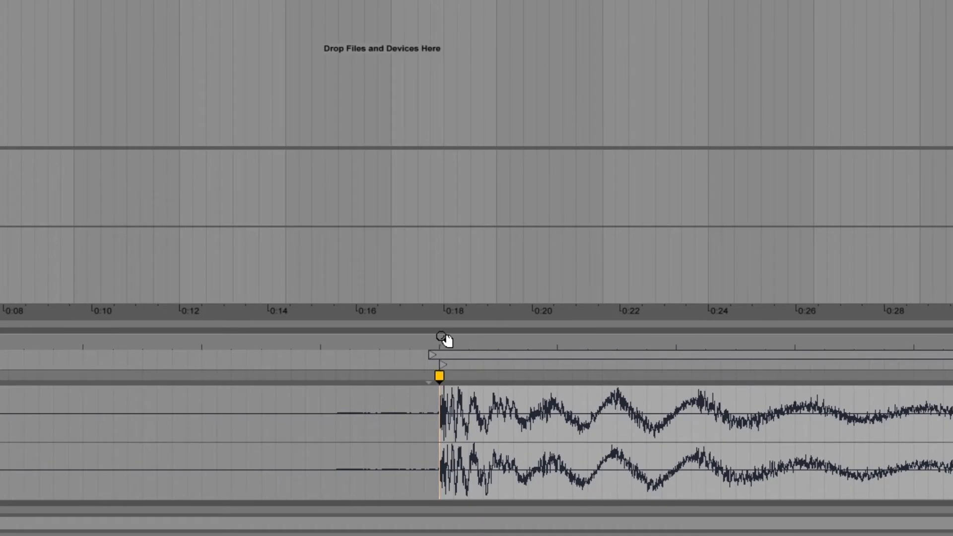
Move the clip's start marker well ahead of beat 1 and return it to beat 1.
mouse_move(447, 340)
mouse_down()
mouse_move(447, 363)
mouse_move(447, 343)
mouse_up()
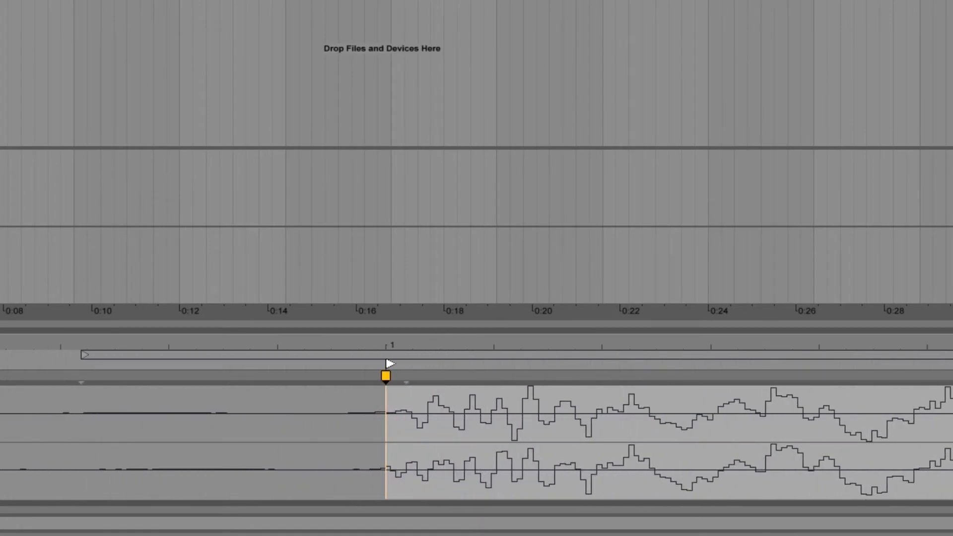
mouse_move(385, 365)
mouse_down()
mouse_move(408, 362)
mouse_move(389, 366)
mouse_up()
drag(392, 363, 7, 365)
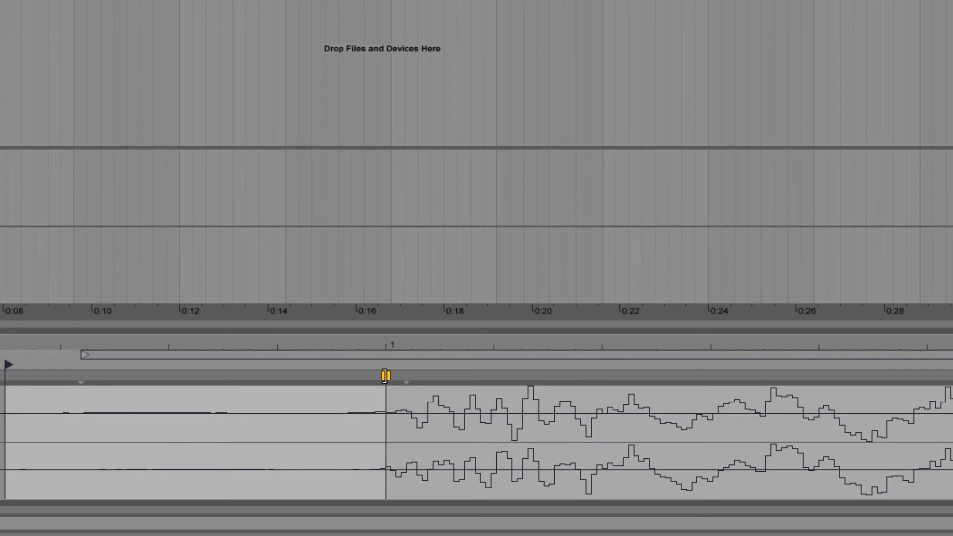
drag(7, 365, 391, 372)
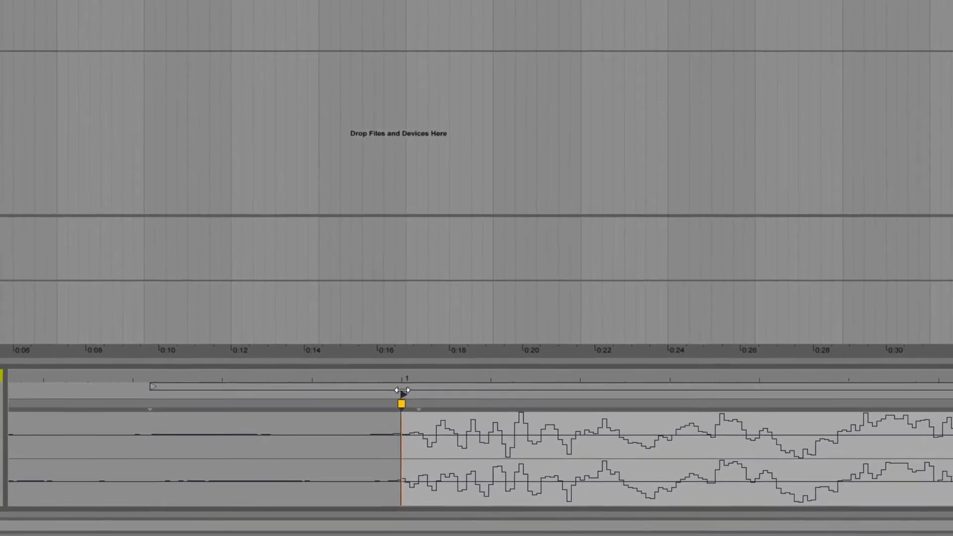
Insert a warp marker shortly after beat 1 in the waveform and delete it again.
right_click(640, 403)
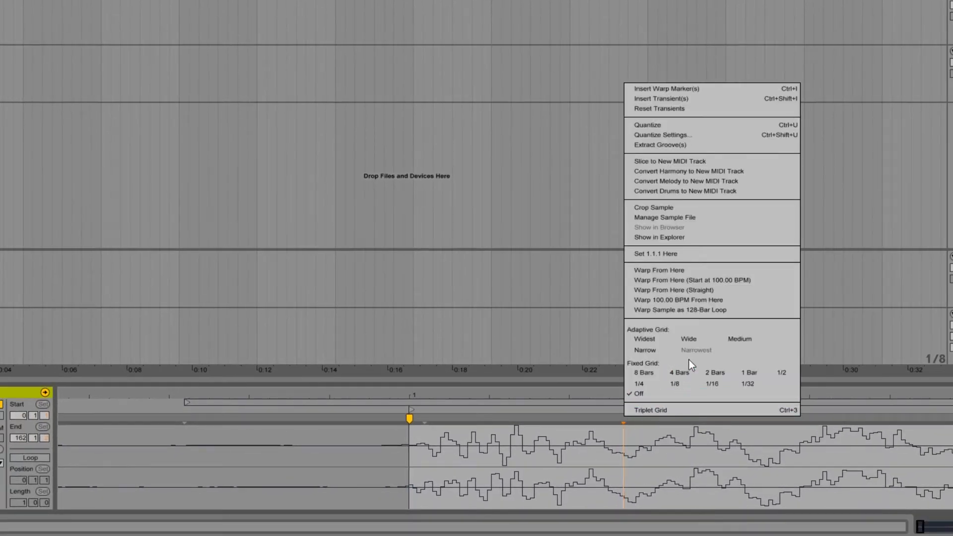
click(727, 90)
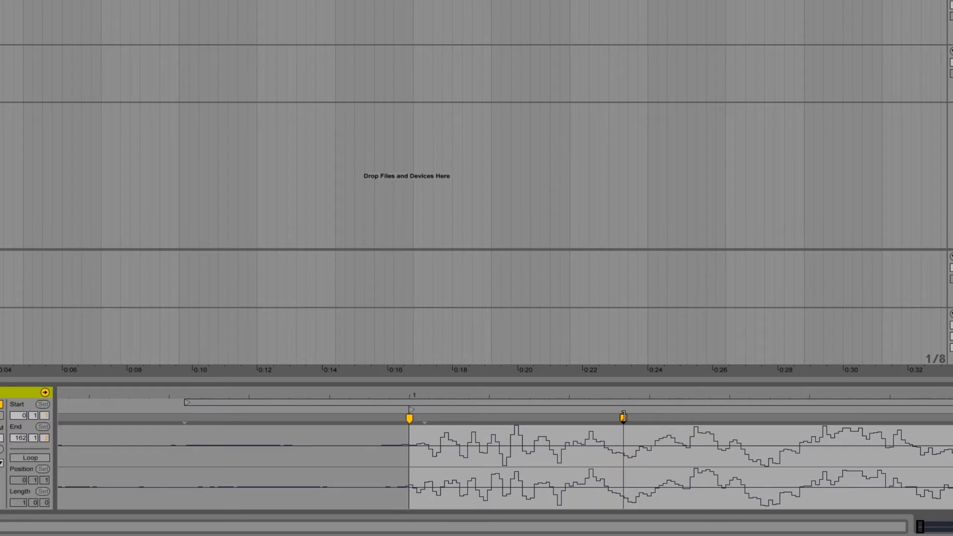
right_click(623, 417)
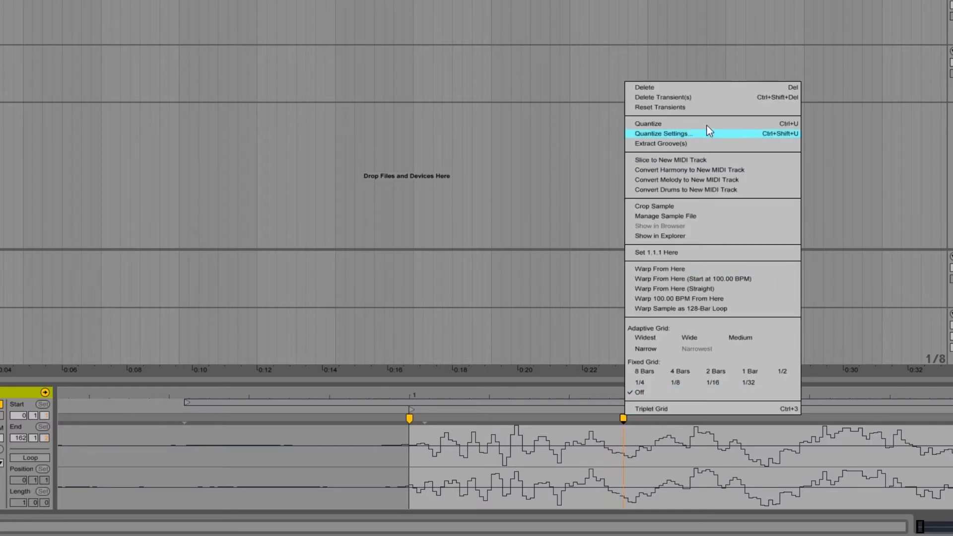
click(702, 88)
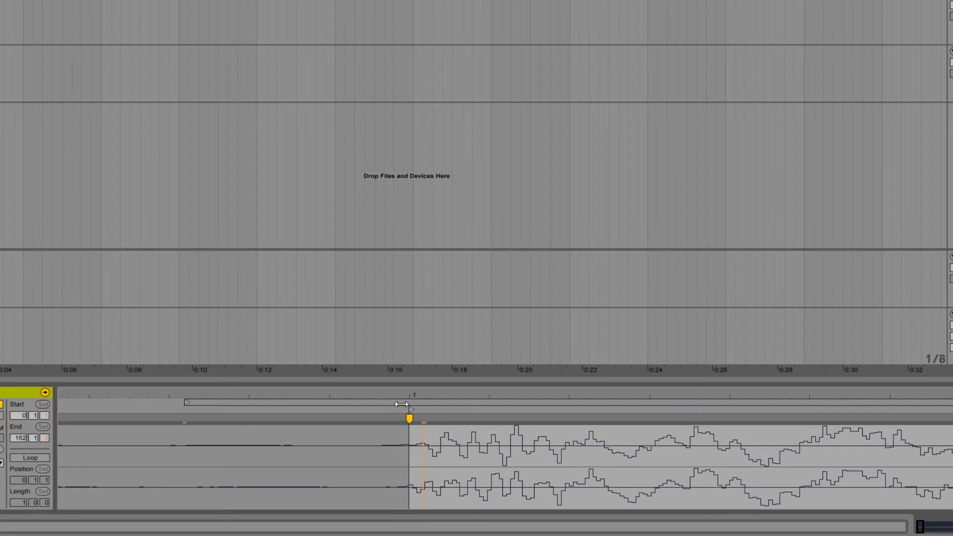
Insert a warp marker in the silence ahead of the clip's start marker and delete it again.
mouse_move(404, 404)
mouse_down()
mouse_move(400, 392)
mouse_move(353, 398)
mouse_up()
right_click(308, 419)
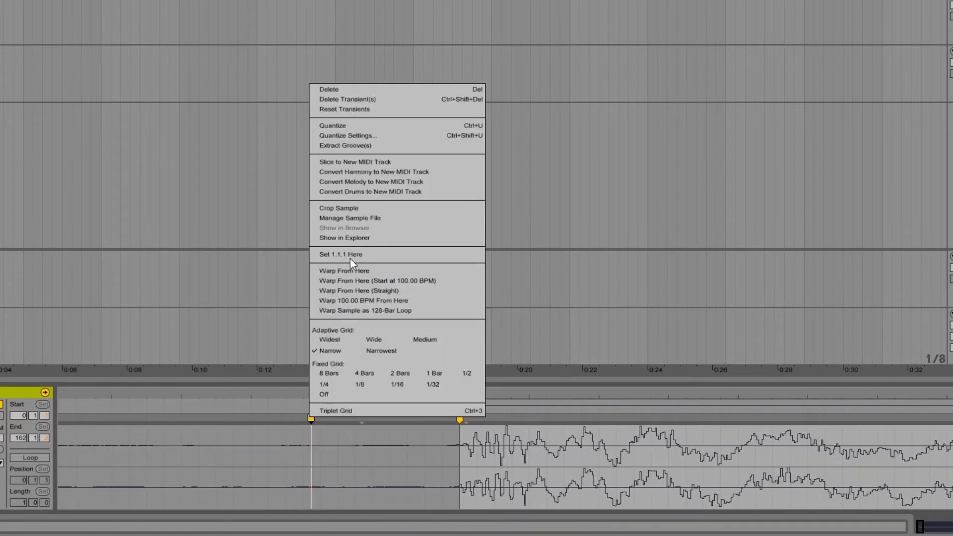
click(370, 90)
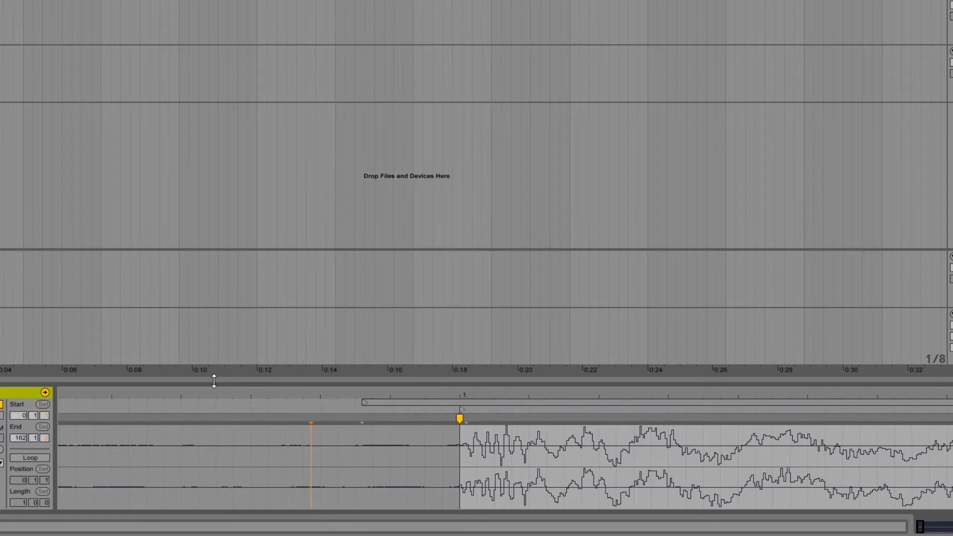
Apply Warp From Here (Straight) from the warp marker on the first kick at beat 1.
mouse_move(214, 395)
mouse_down()
mouse_move(298, 405)
mouse_move(447, 399)
mouse_move(556, 440)
mouse_up()
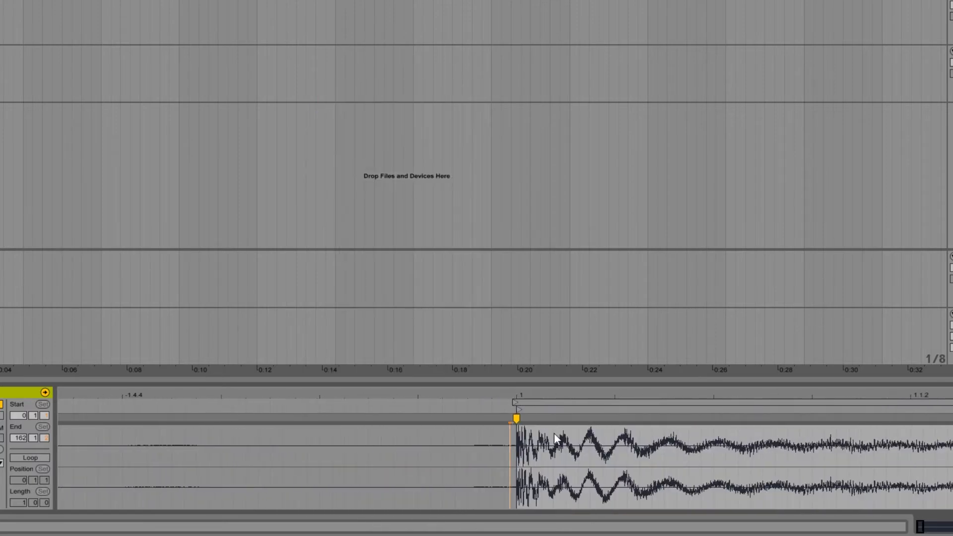
right_click(517, 417)
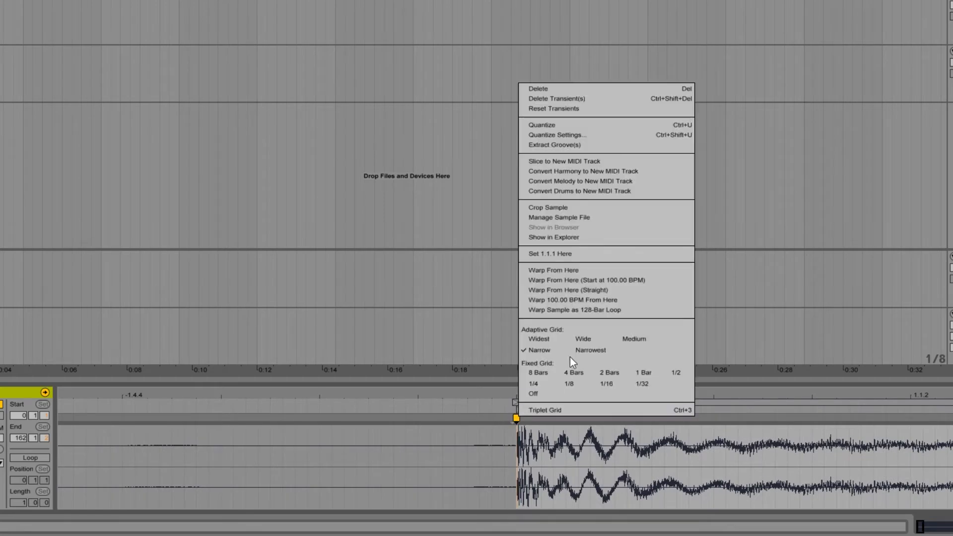
click(635, 291)
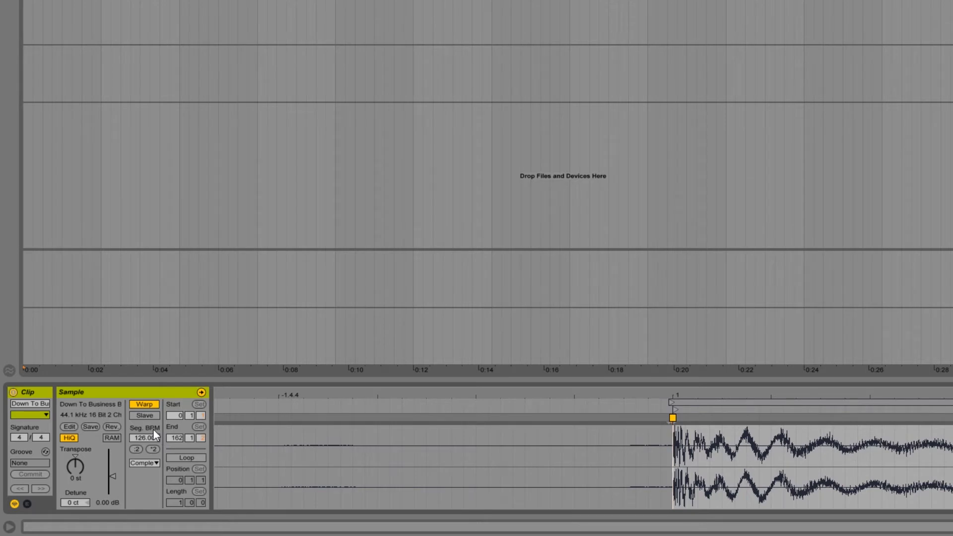
Insert a warp marker at bar 5 of the Down To Business B clip's waveform.
drag(176, 431, 177, 362)
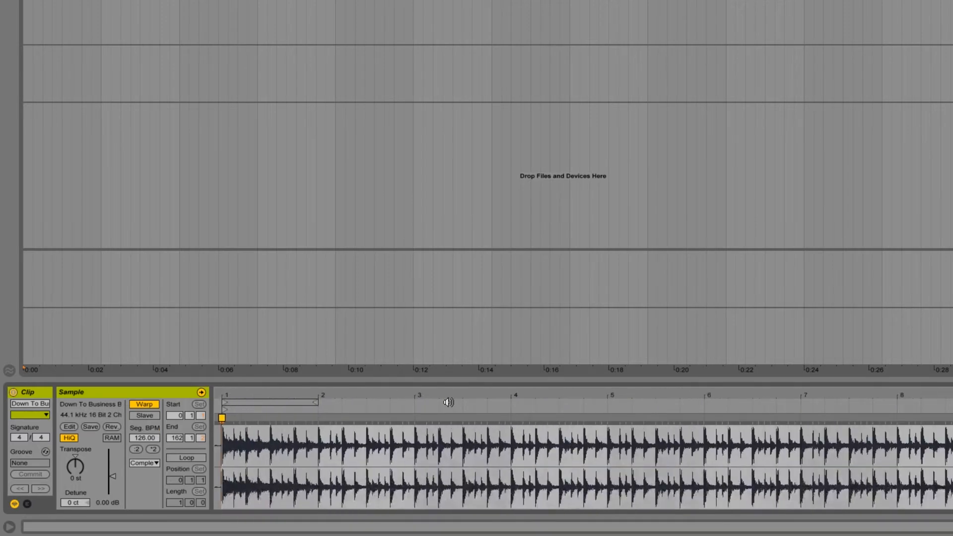
click(609, 446)
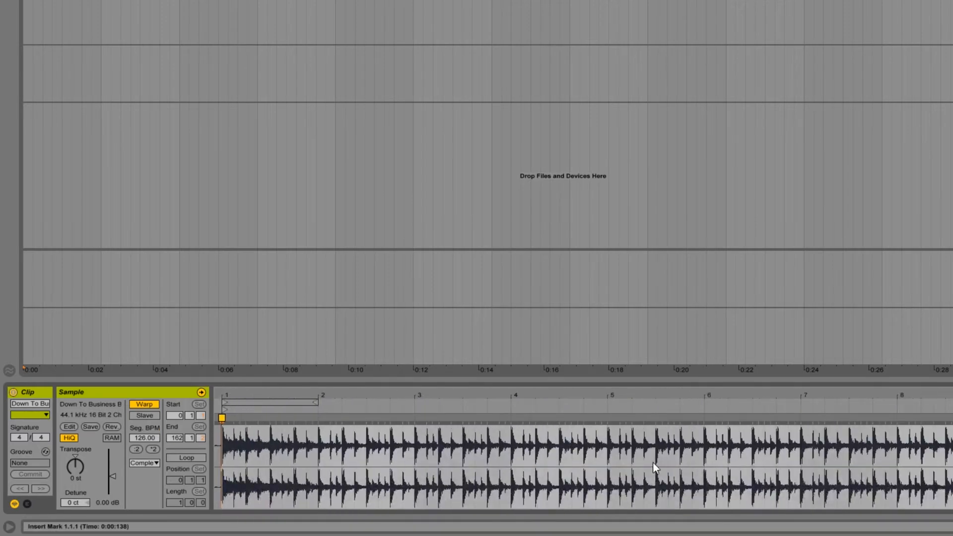
right_click(608, 420)
click(680, 79)
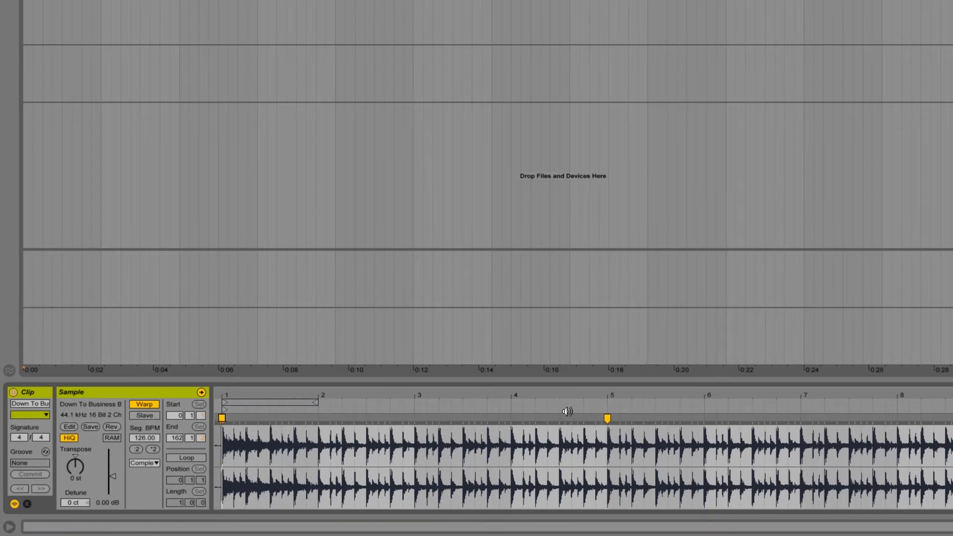
Mark the waveform from 1.1.1 to 5.1.1 and delete the warp marker at bar 5.
click(607, 448)
drag(601, 461, 220, 441)
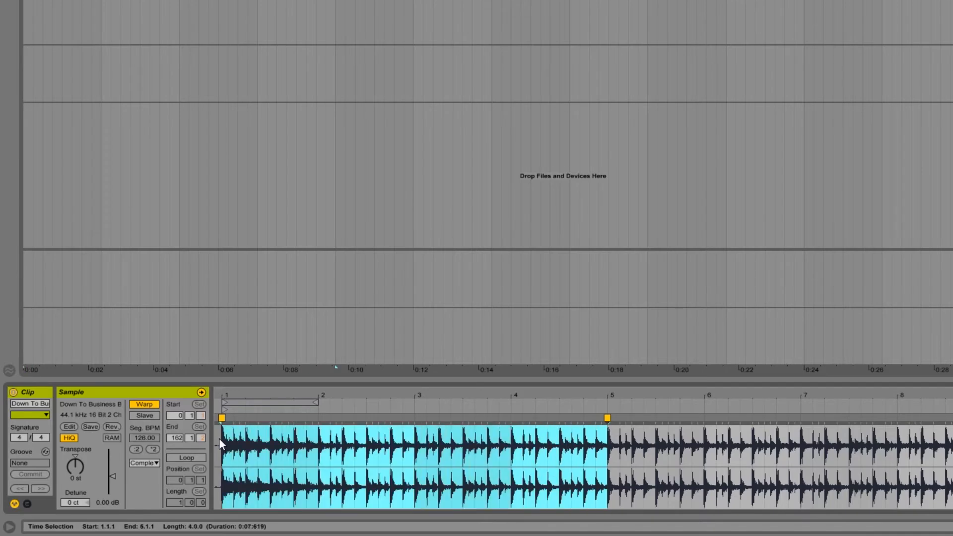
click(594, 443)
right_click(606, 417)
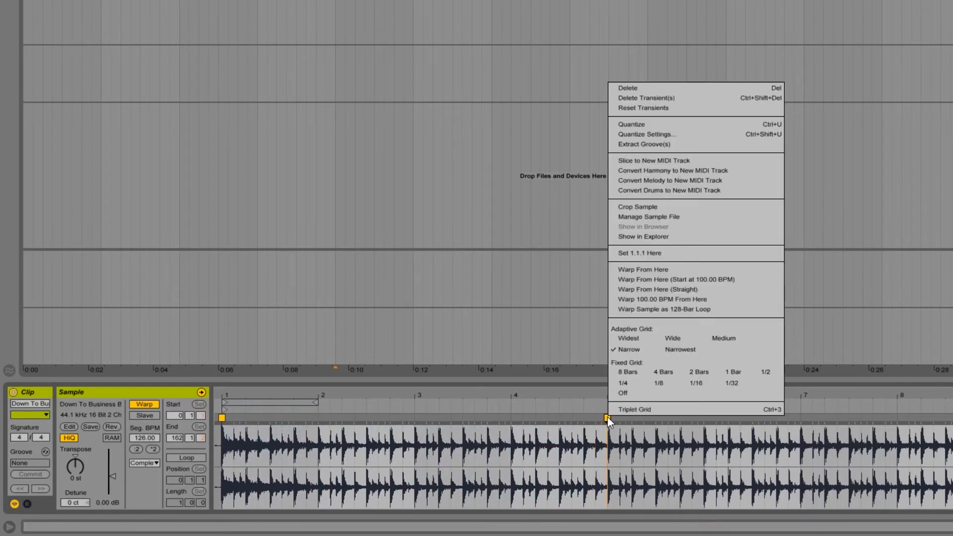
click(678, 92)
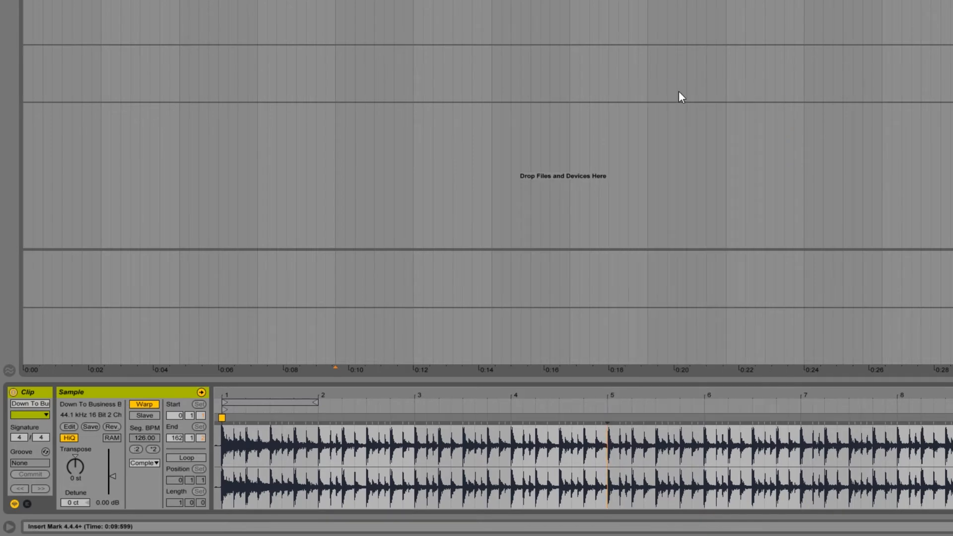
Try a Seg. BPM of 125.97 for the clip and return it to 126.00.
click(222, 416)
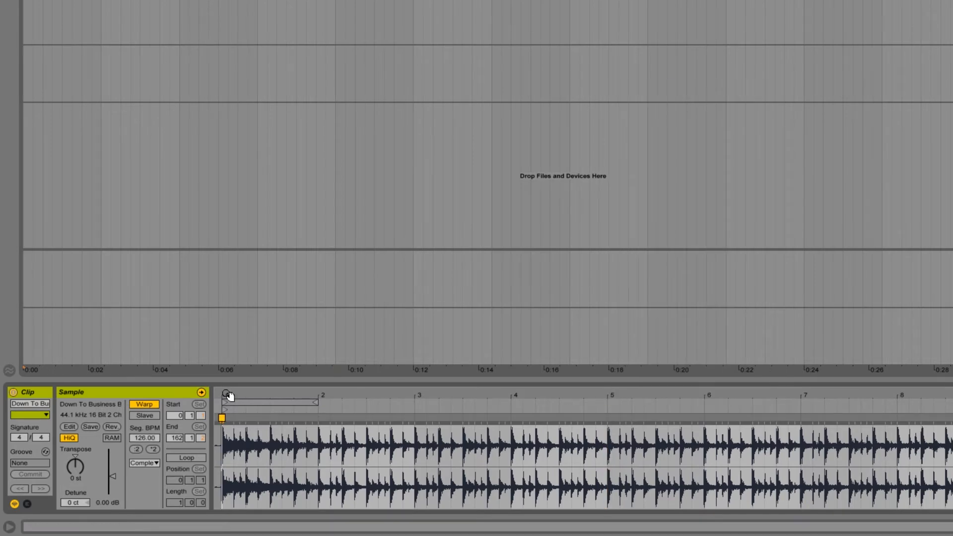
key(plus)
key(plus)
key(plus)
key(plus)
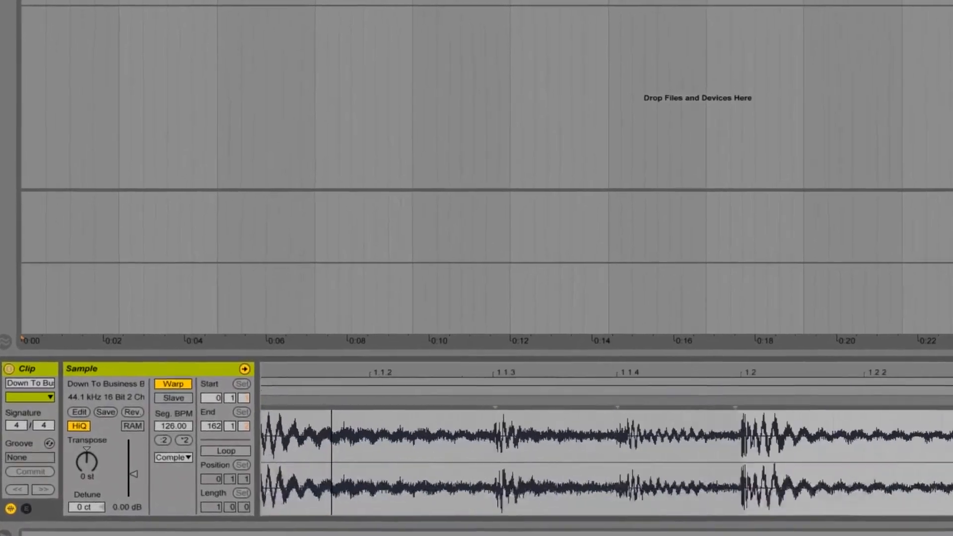
key(plus)
key(plus)
key(plus)
key(plus)
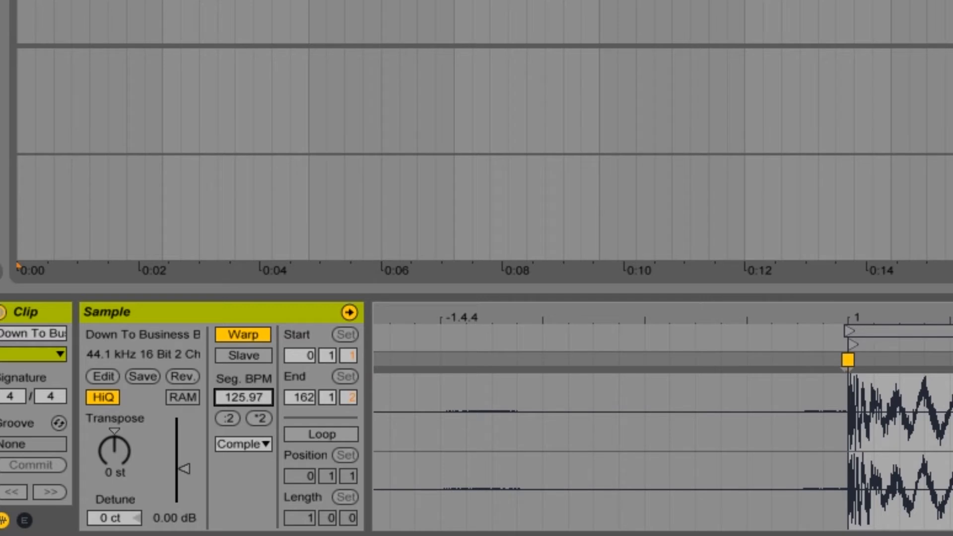
text(127)
key(Return)
key(Down)
key(Down)
key(Up)
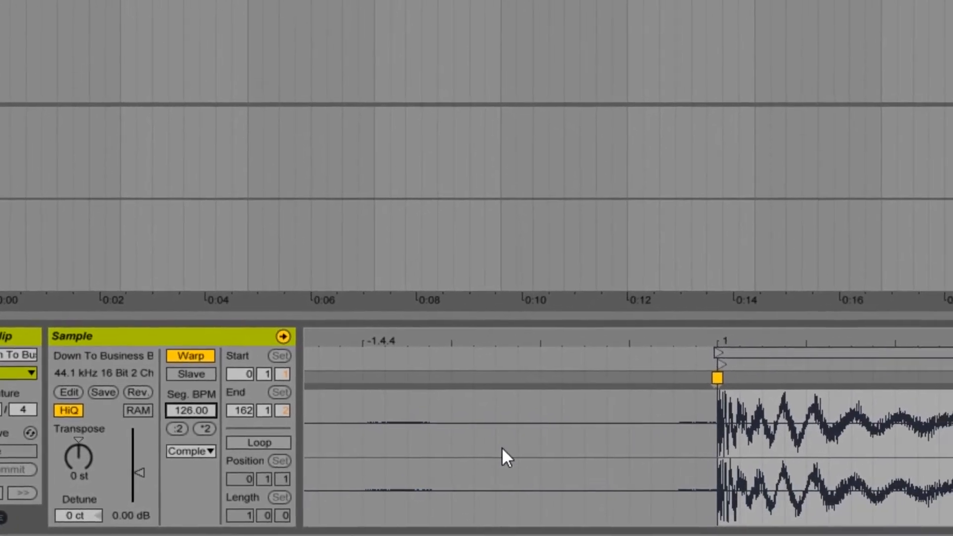
Set the clip's Seg. BPM to 125.95 and examine the kick's alignment with the grid around bar 153.
click(144, 422)
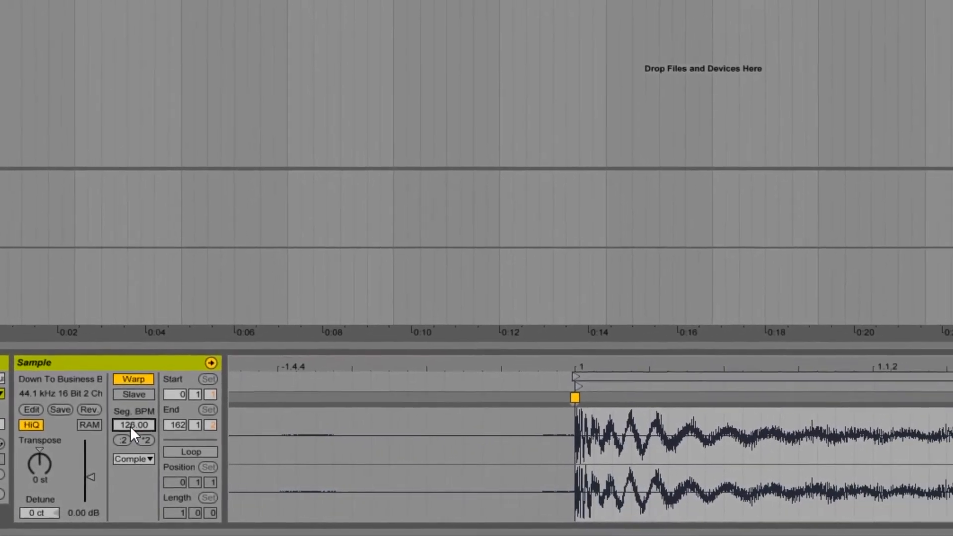
text(125.95)
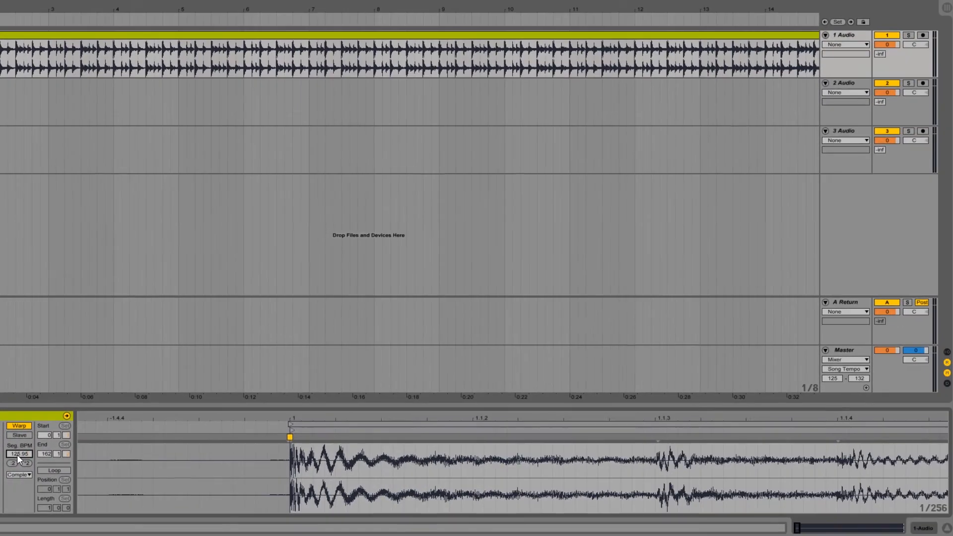
drag(339, 420, 765, 489)
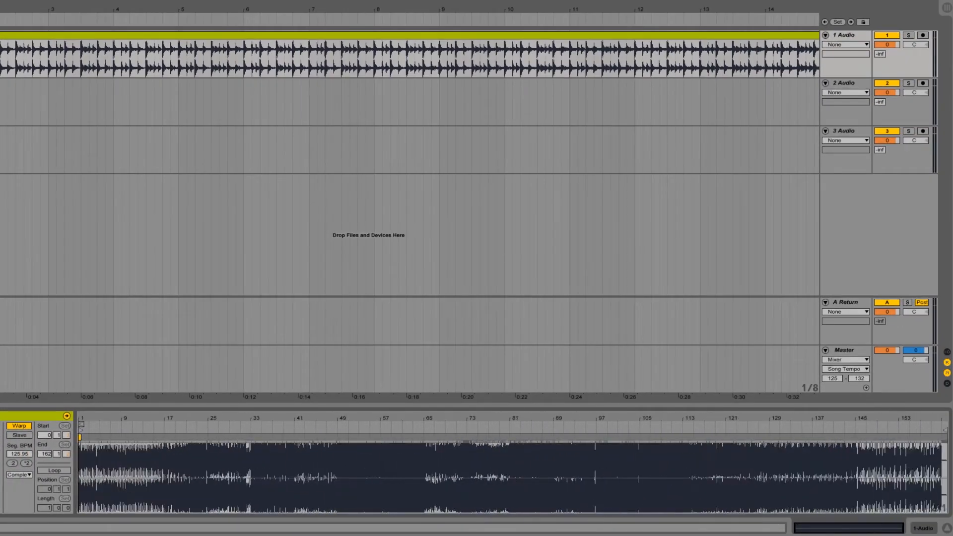
drag(903, 418, 426, 418)
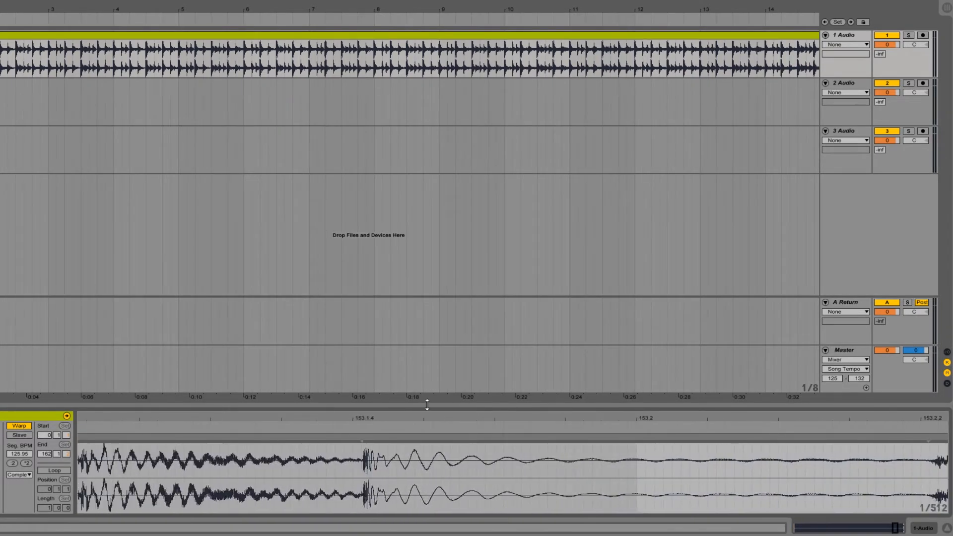
drag(351, 420, 351, 439)
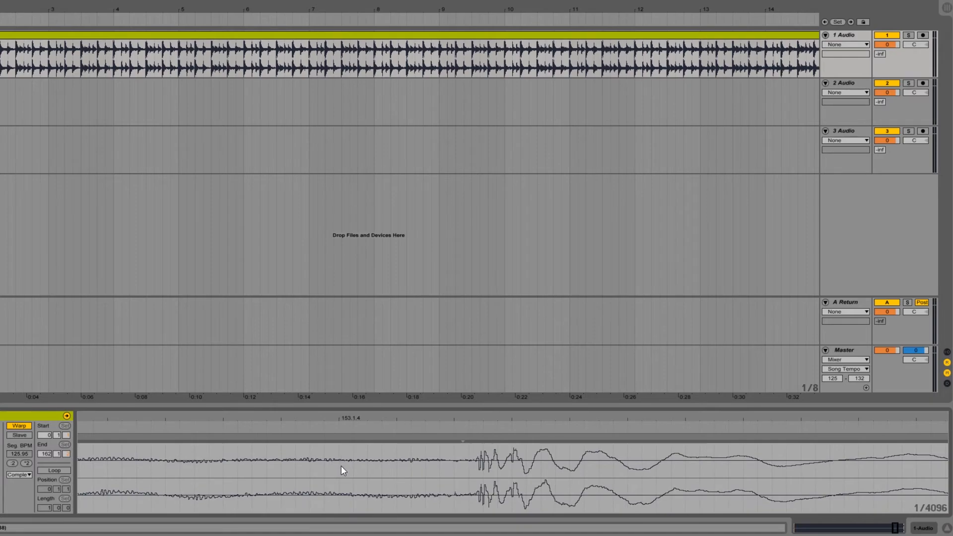
mouse_move(341, 465)
mouse_down()
mouse_move(472, 483)
mouse_move(339, 484)
mouse_up()
mouse_move(340, 419)
mouse_down()
mouse_move(340, 457)
mouse_move(341, 419)
mouse_up()
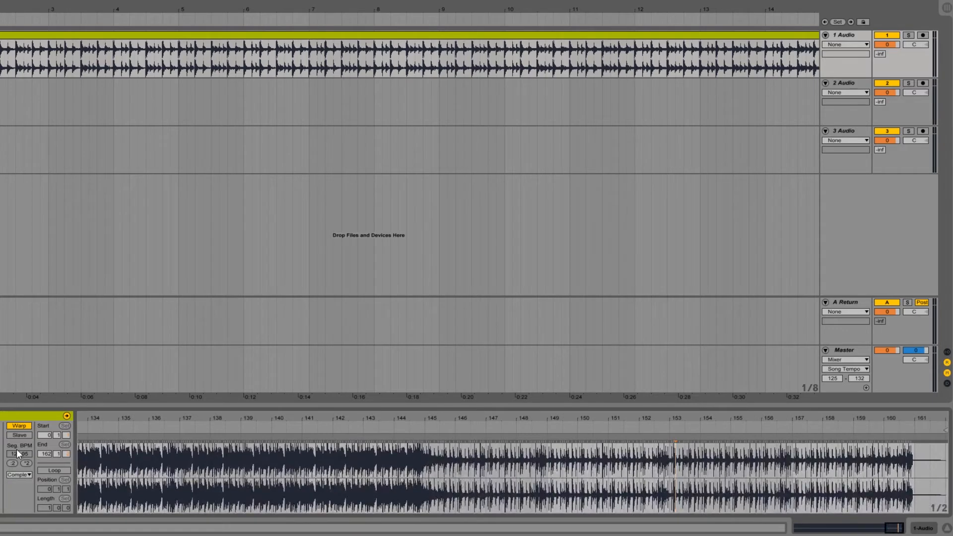
Set the clip's Seg. BPM to 126.00 and examine the kick's alignment with the grid at bar 153.
double_click(109, 417)
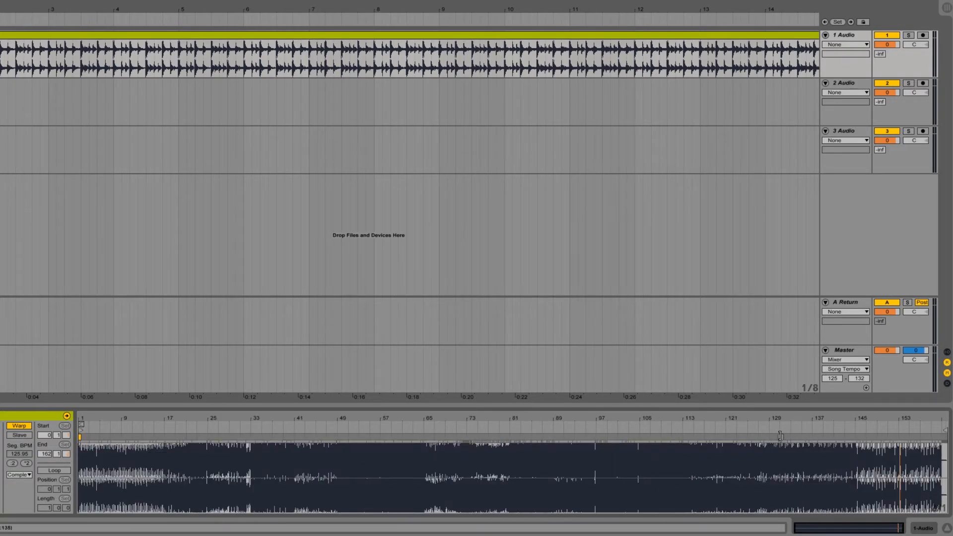
click(22, 454)
text(126)
key(Return)
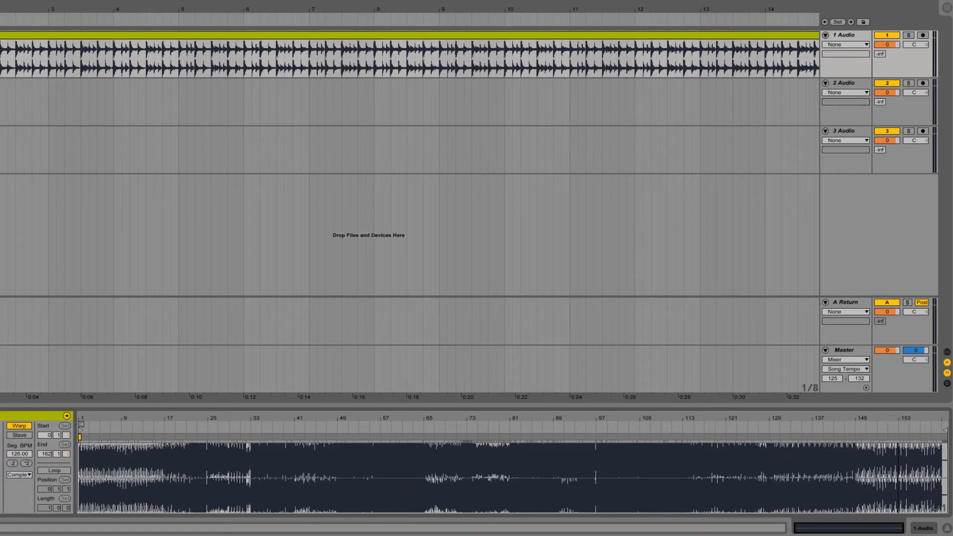
drag(905, 417, 906, 506)
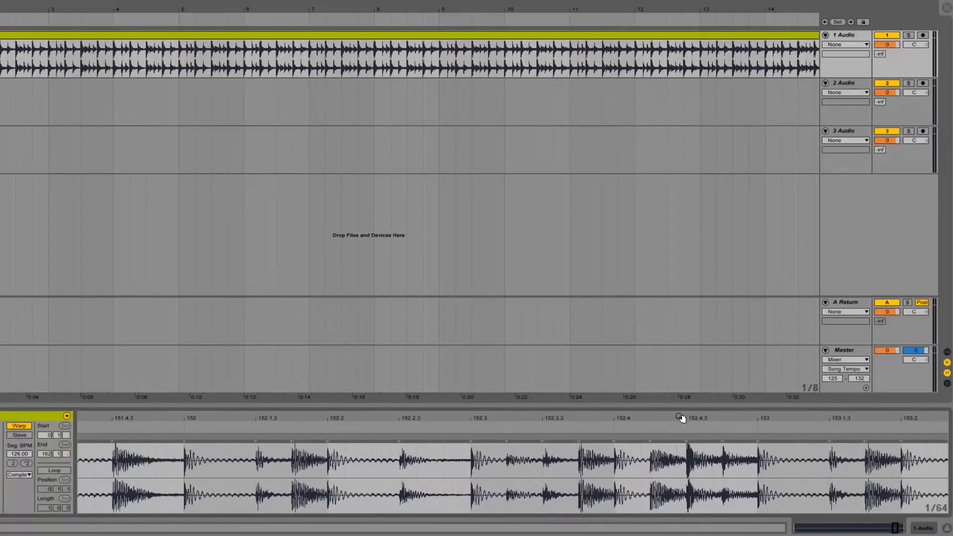
drag(761, 421, 786, 413)
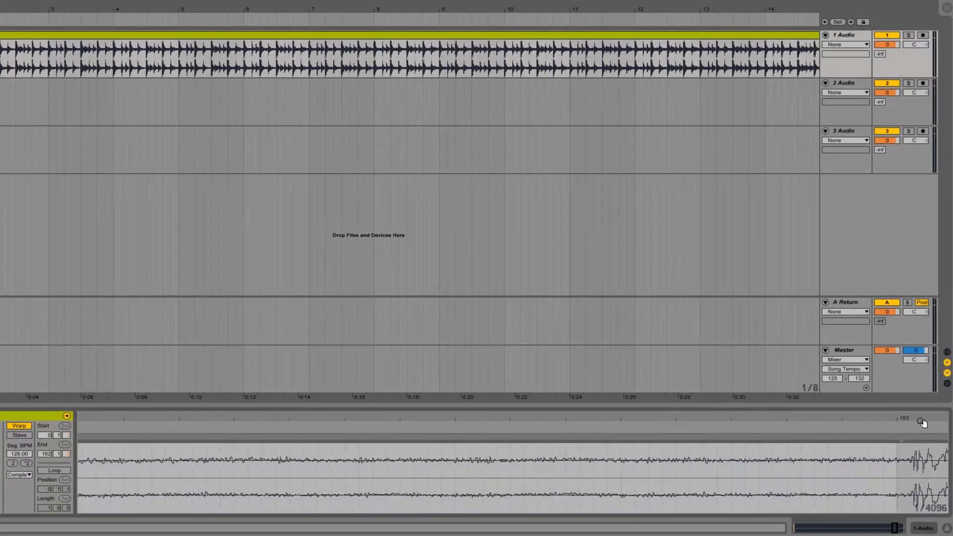
drag(921, 422, 621, 424)
drag(608, 472, 616, 477)
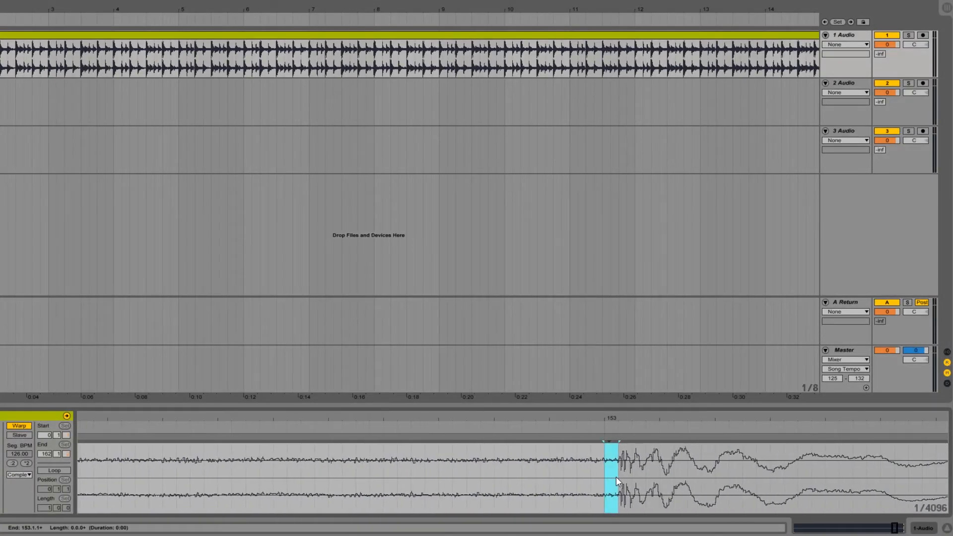
click(606, 475)
Select the warp marker on the first kick and set the clip's warp mode to Re-Pitch.
mouse_move(610, 419)
mouse_down()
mouse_move(611, 437)
mouse_move(422, 422)
mouse_move(325, 448)
mouse_up()
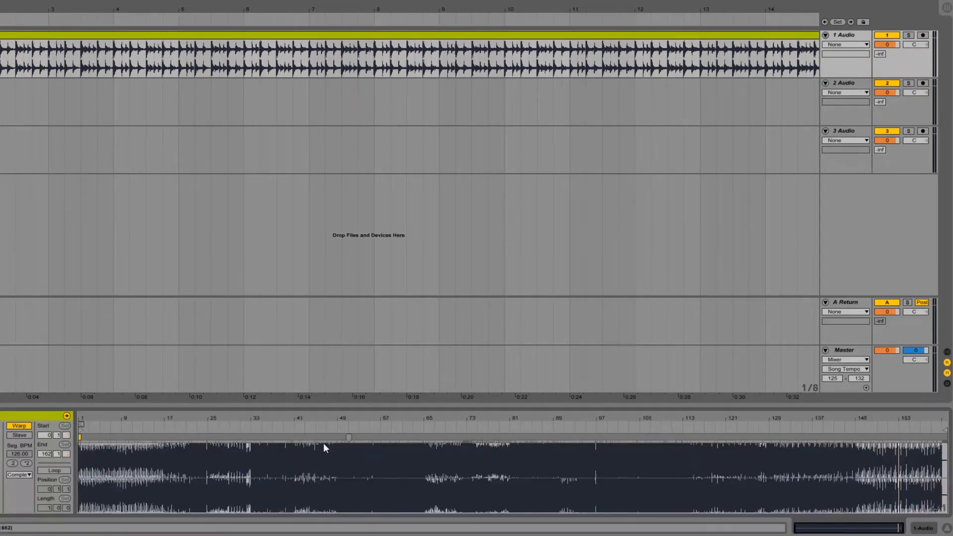
mouse_move(80, 421)
mouse_down()
mouse_move(179, 456)
mouse_move(263, 469)
mouse_up()
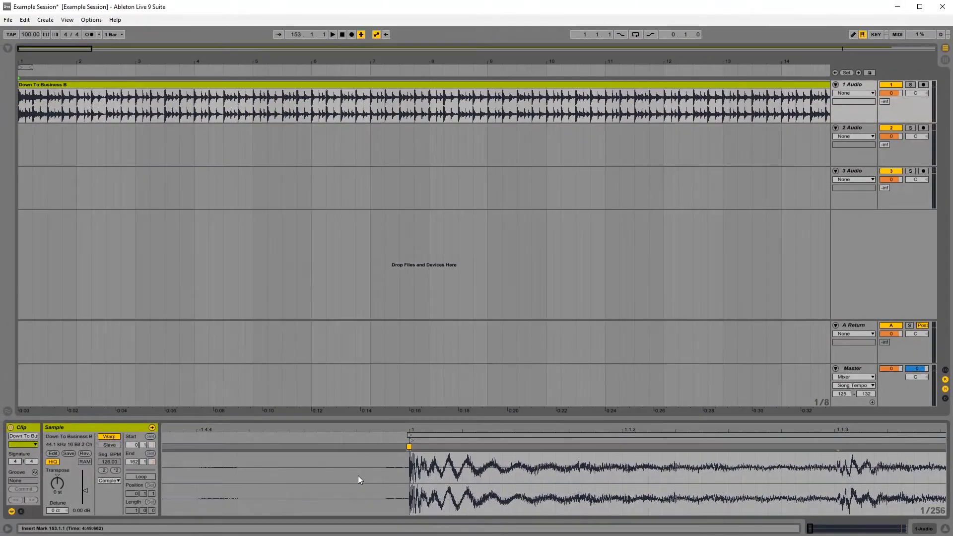
click(409, 447)
mouse_move(409, 447)
mouse_down()
mouse_move(347, 417)
mouse_move(182, 433)
mouse_up()
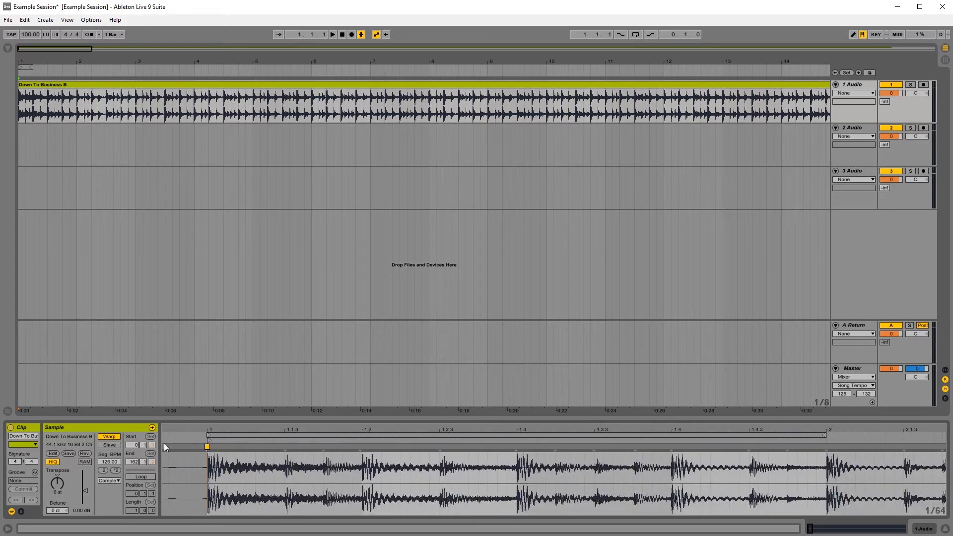
click(109, 480)
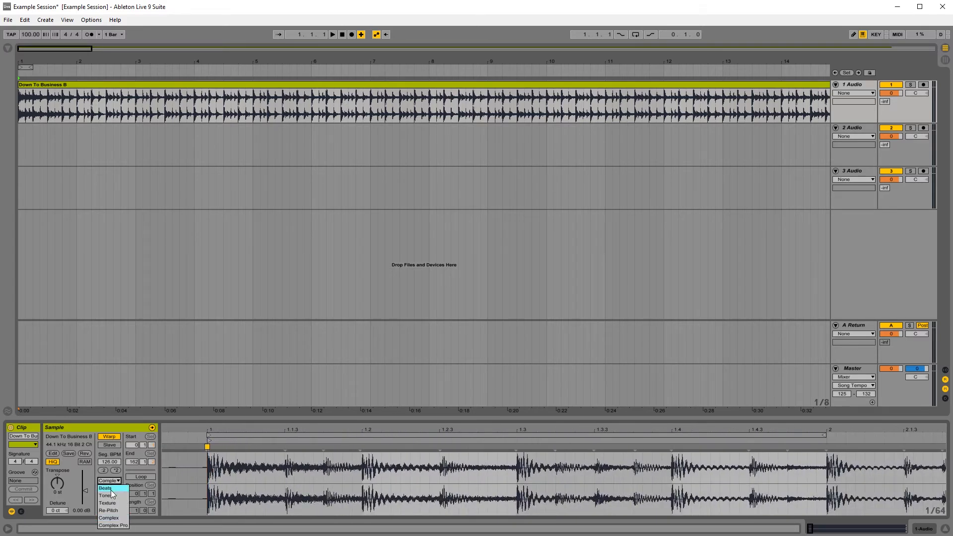
click(108, 510)
drag(206, 430, 206, 421)
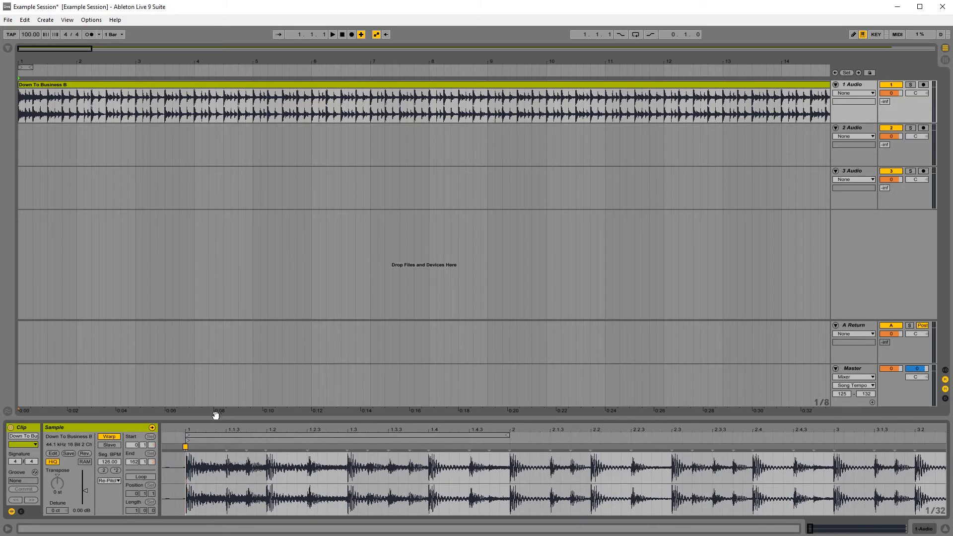
Set the song tempo to 126 BPM and play the arrangement from bar 25.
click(34, 34)
text(126)
key(Return)
click(296, 157)
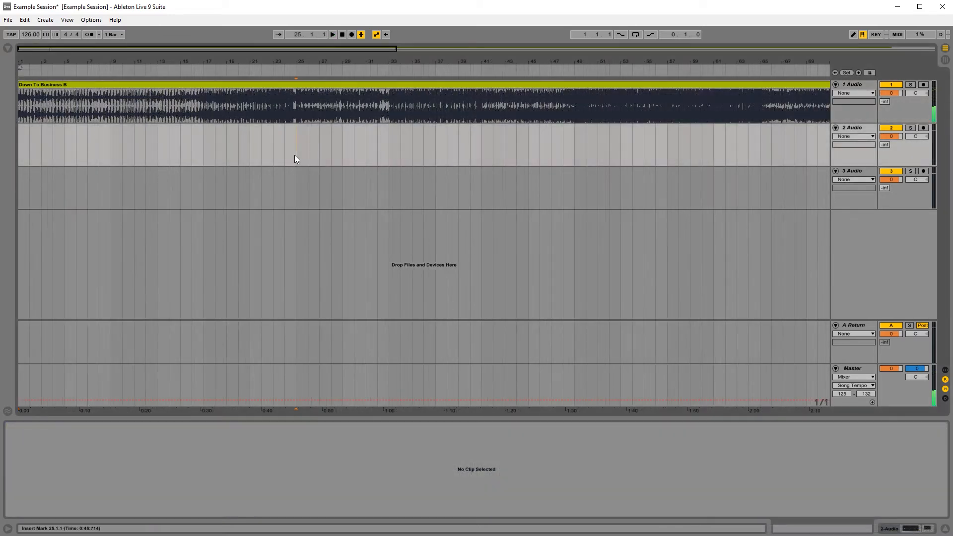
key(space)
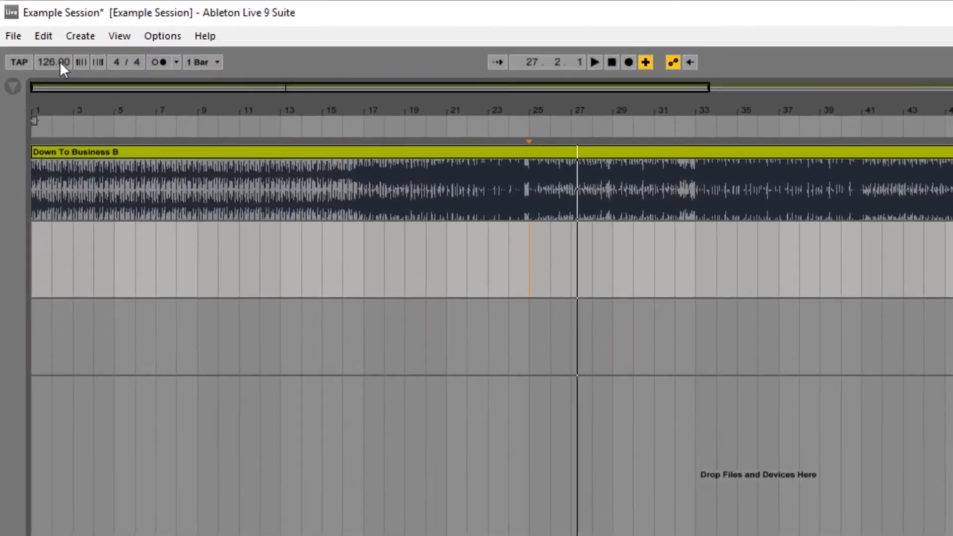
Lower the song tempo to 91 BPM and play the arrangement from bar 25.
drag(34, 38, 33, 32)
drag(67, 79, 67, 100)
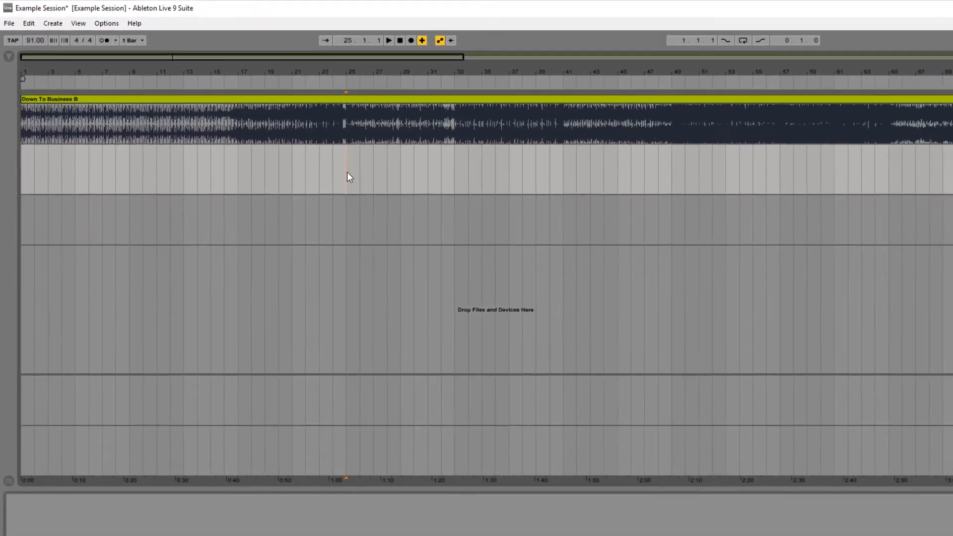
key(space)
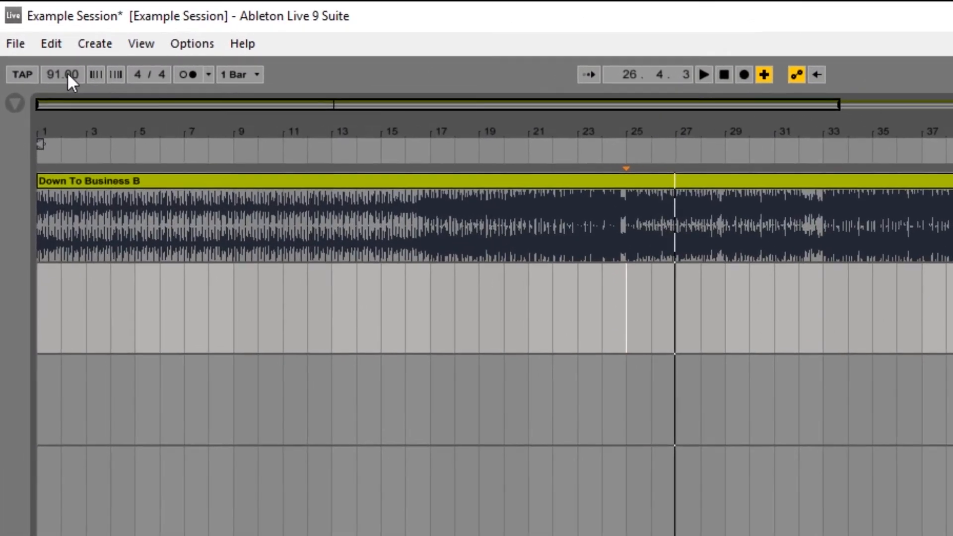
Raise the song tempo to 145 BPM and play the arrangement from bar 25.
drag(67, 73, 67, 45)
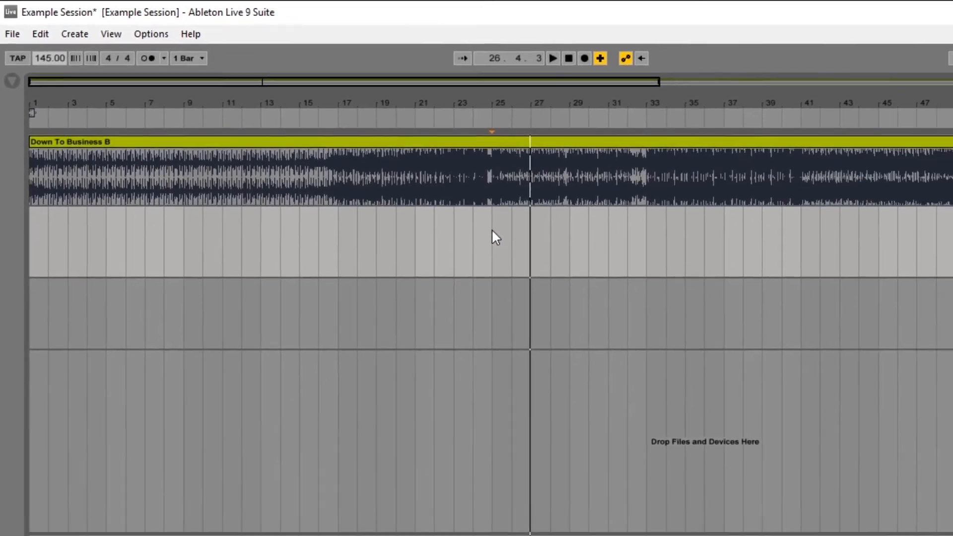
click(626, 291)
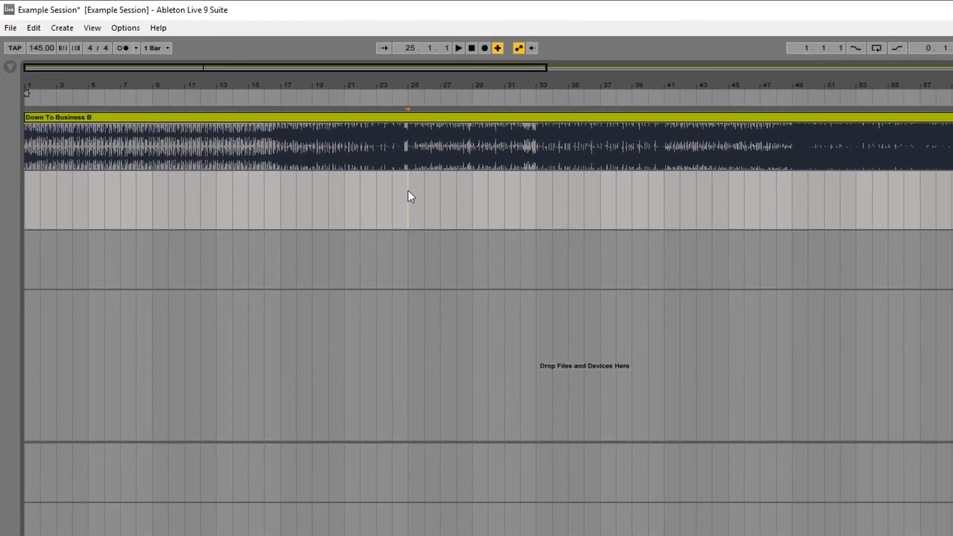
key(space)
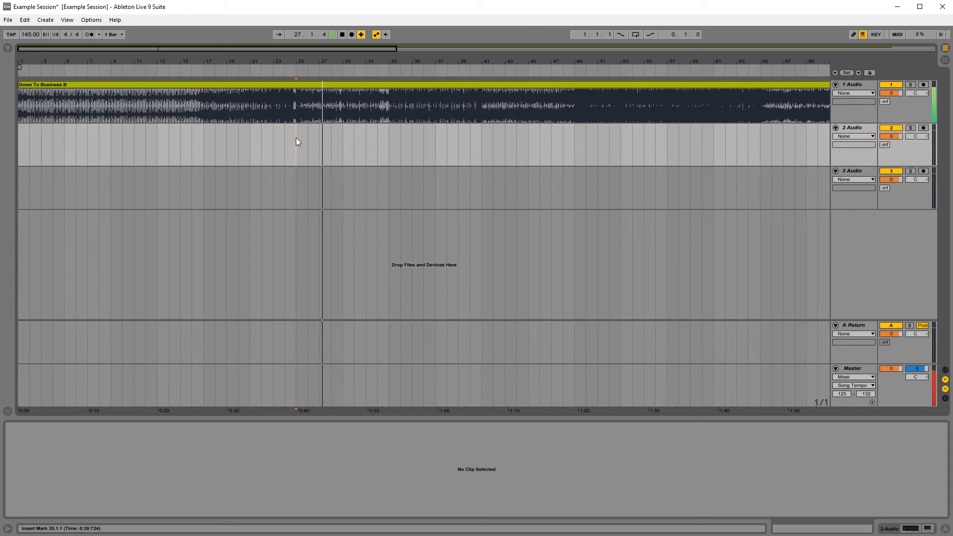
key(space)
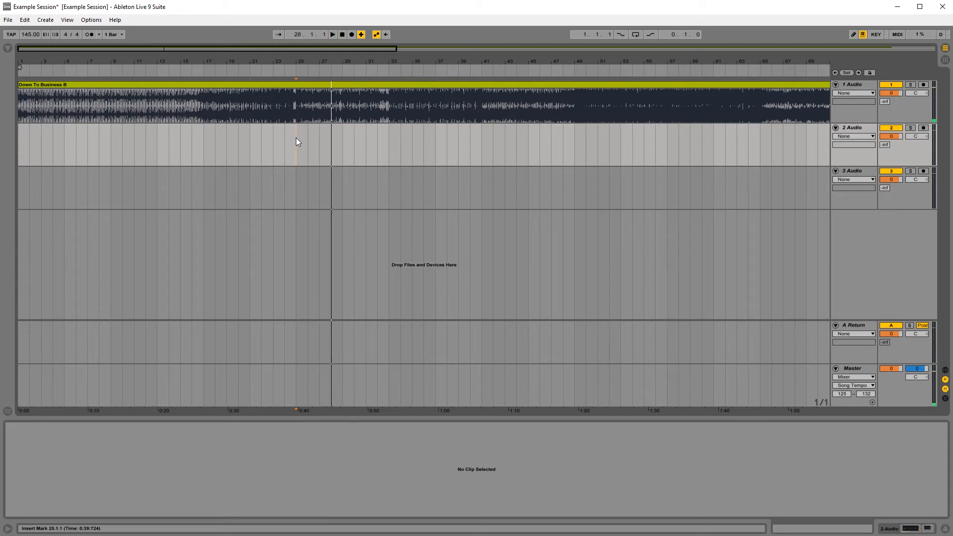
Return the insert marker to bar 25 and set the song tempo to 126 BPM.
click(296, 138)
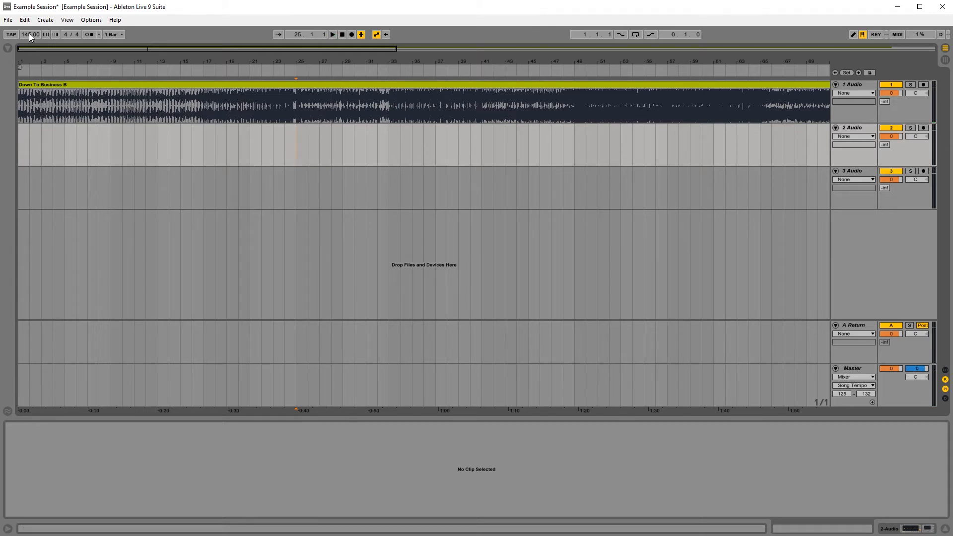
key(Return)
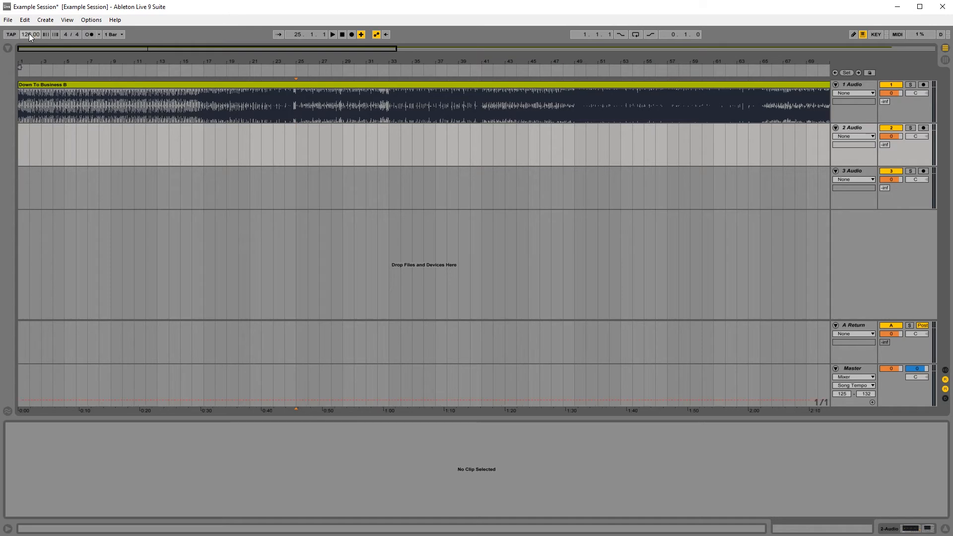
Set the Down To Business clip's warp mode to Beats with Preserve at 1/4.
click(299, 118)
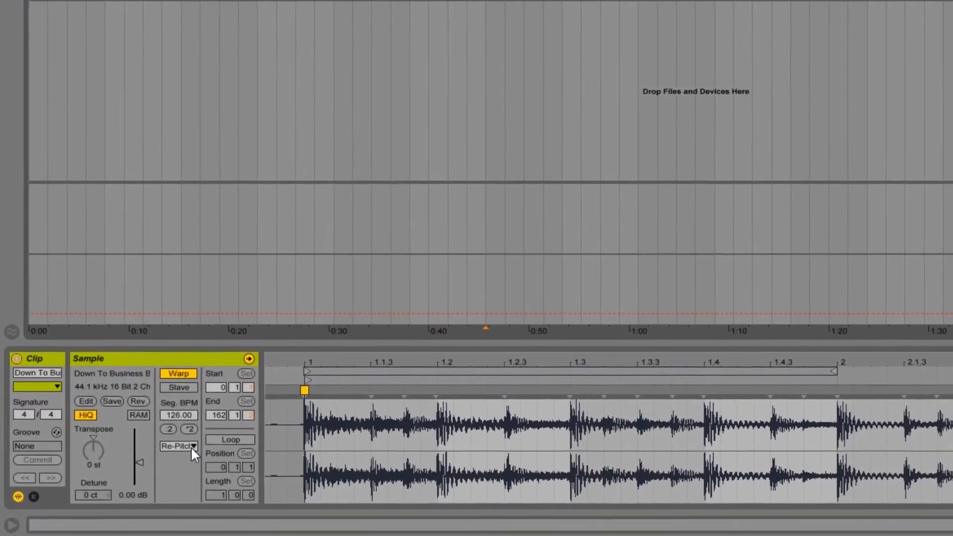
click(210, 437)
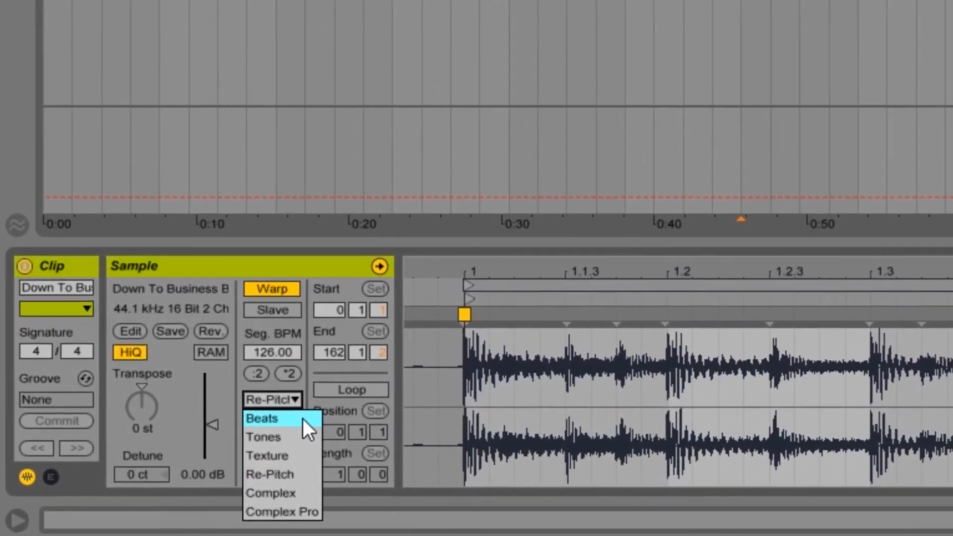
click(295, 423)
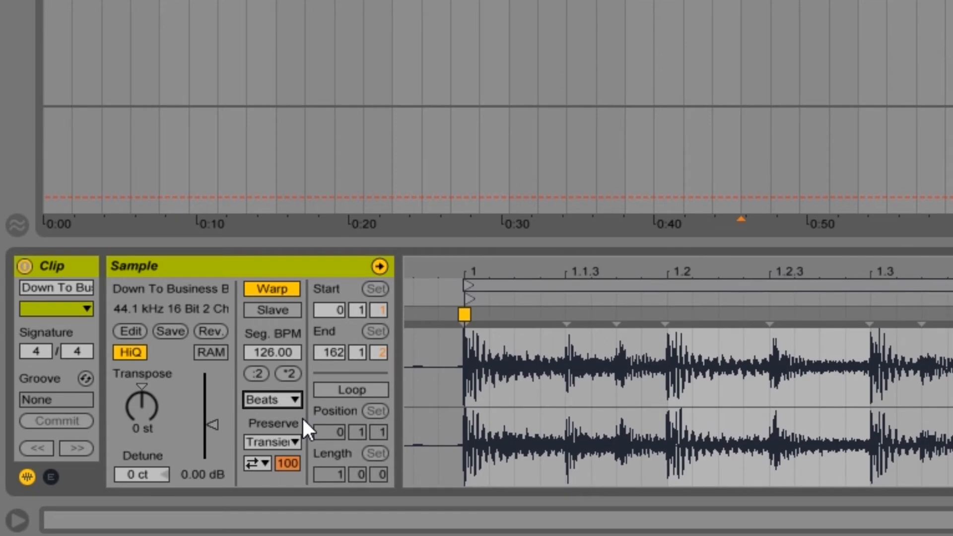
click(294, 443)
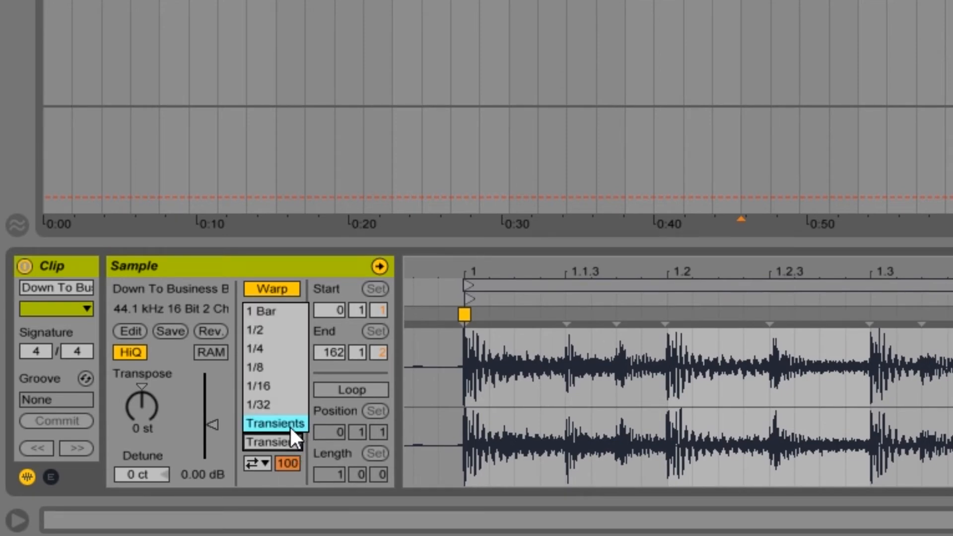
click(284, 348)
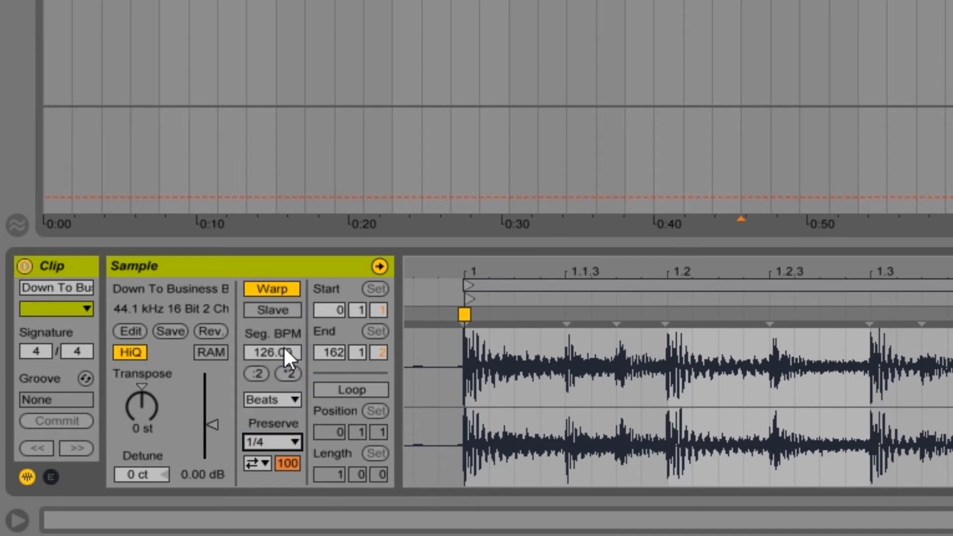
Try the Complex Pro warp mode on the clip and return it to Re-Pitch.
click(297, 398)
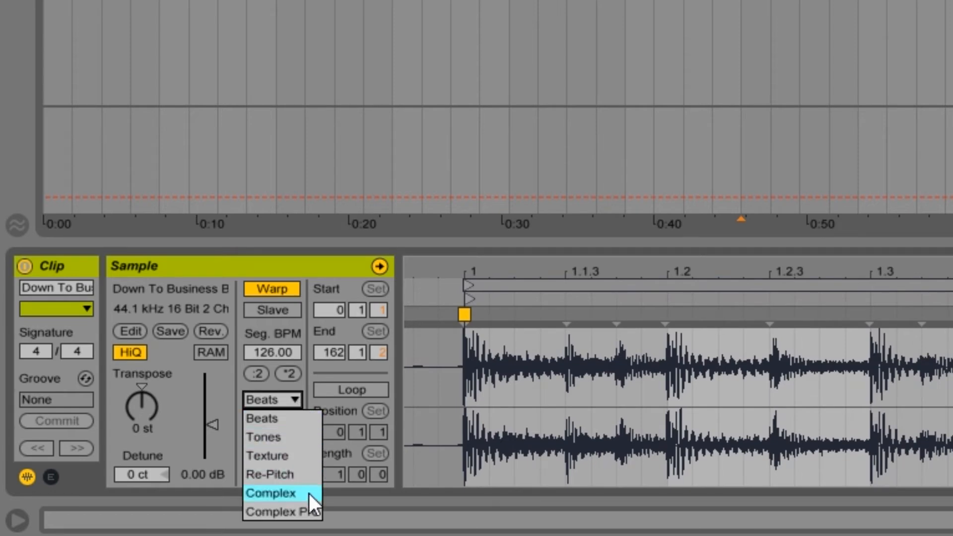
click(316, 518)
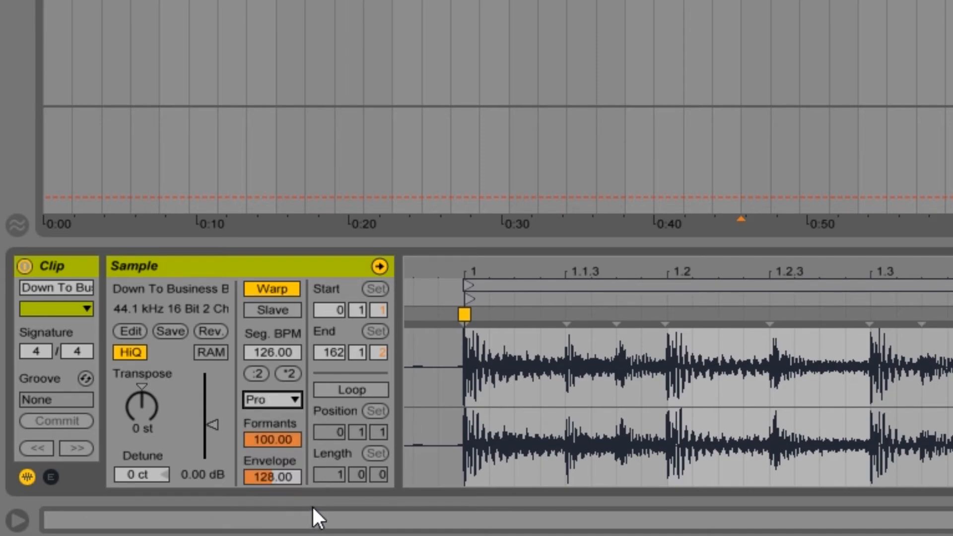
click(294, 400)
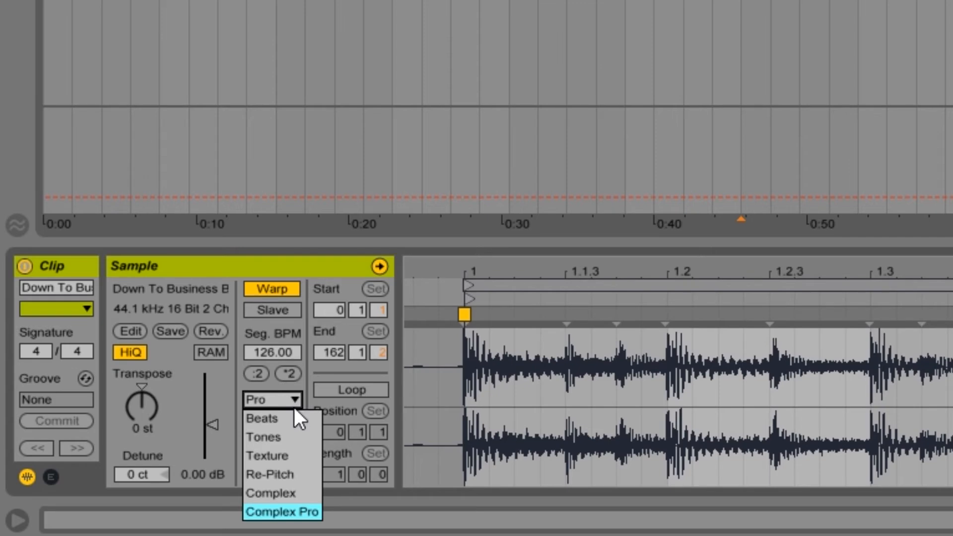
click(304, 476)
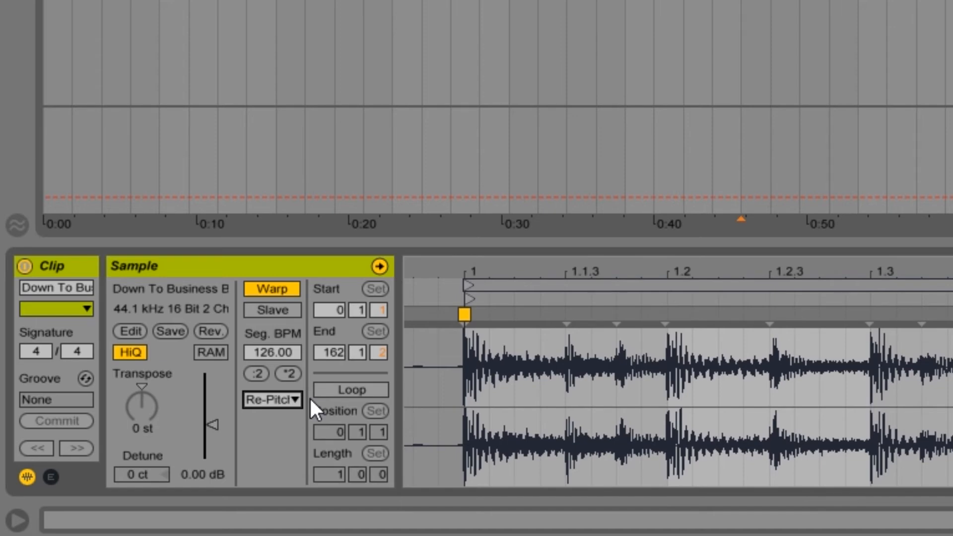
click(295, 400)
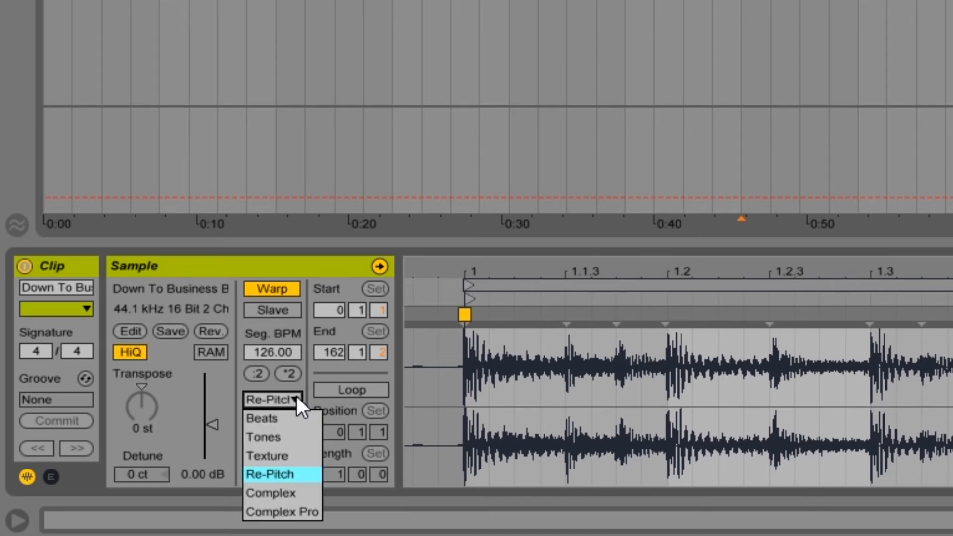
click(297, 397)
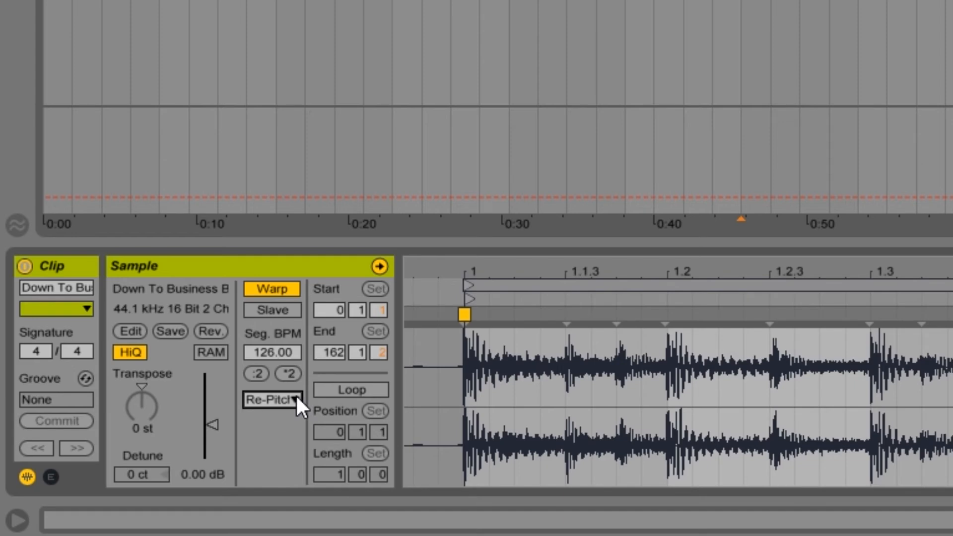
Turn the clip's warping off and on again, and set its warp mode to Beats.
click(291, 287)
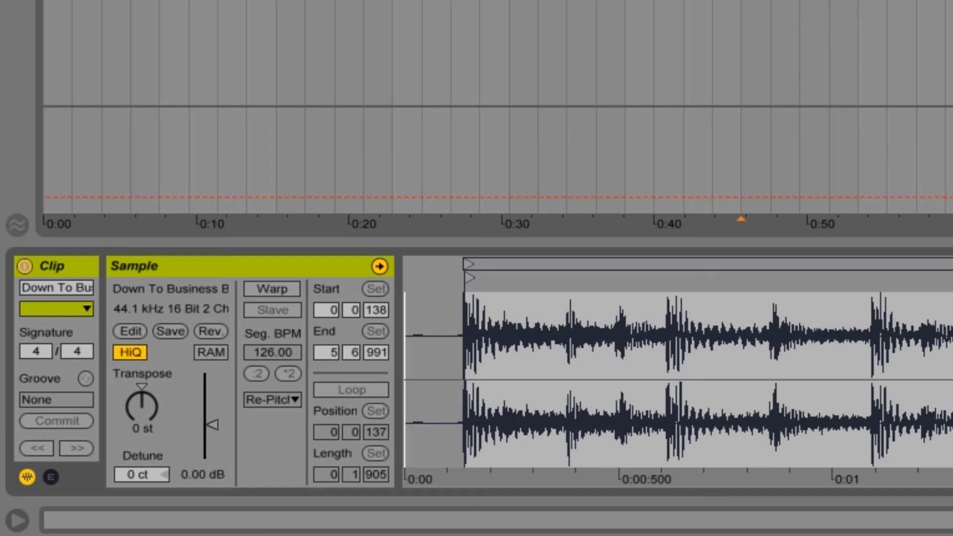
click(272, 289)
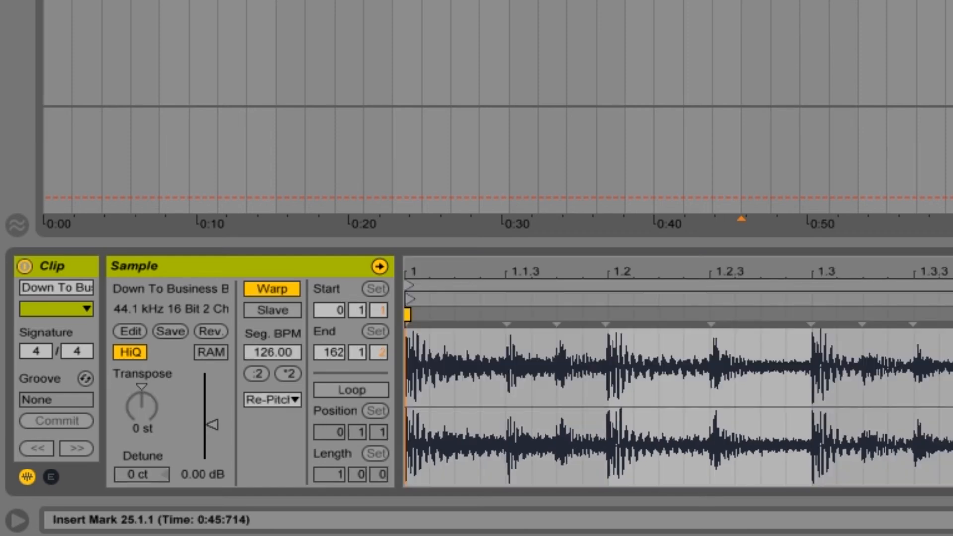
click(277, 402)
click(278, 418)
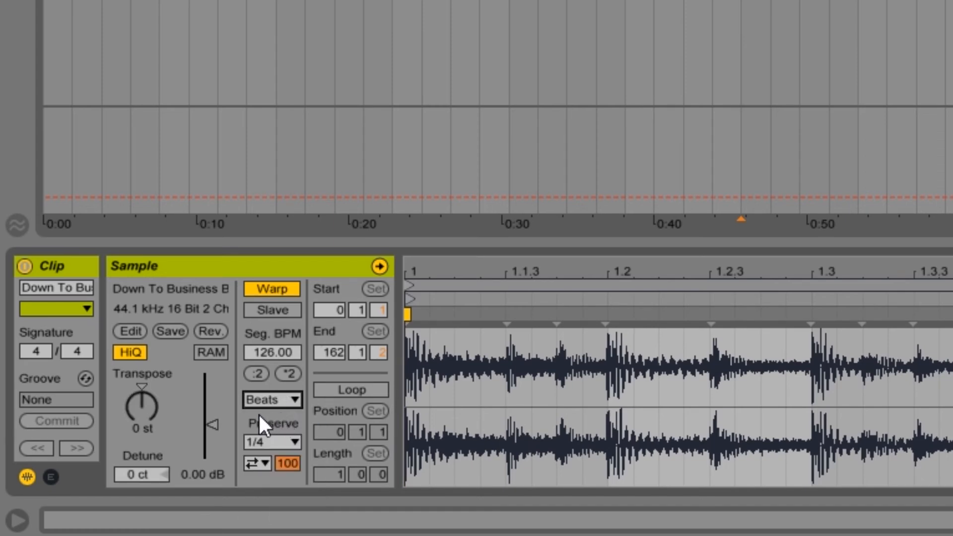
Transpose the clip up 1 semitone and play the arrangement from bar 25.
click(151, 404)
mouse_move(151, 405)
mouse_down()
mouse_move(151, 384)
mouse_move(151, 431)
mouse_move(151, 402)
mouse_up()
key(Down)
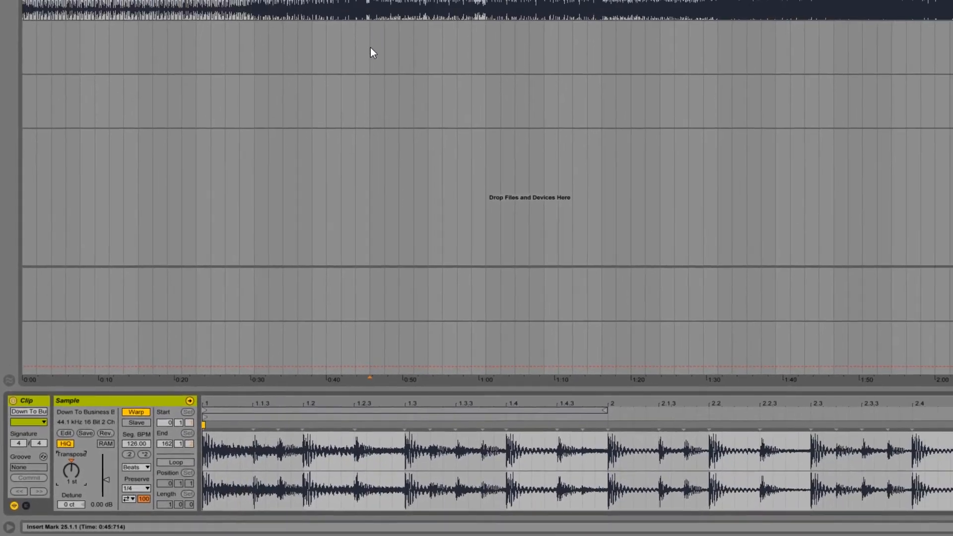
click(393, 18)
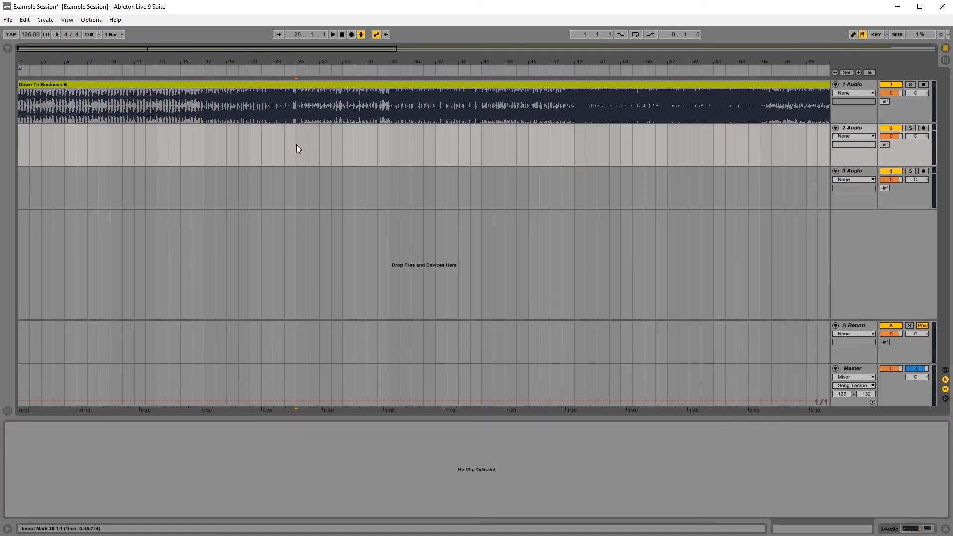
click(304, 112)
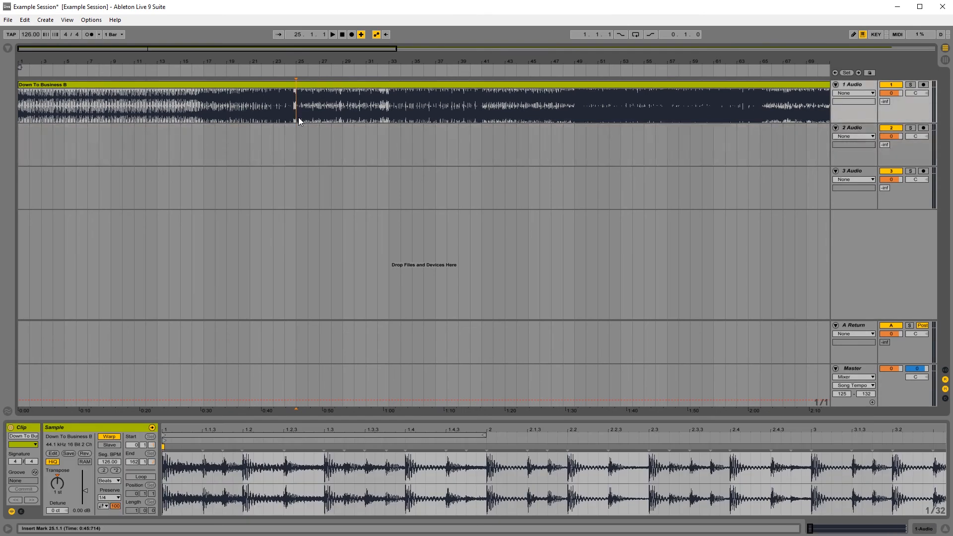
key(space)
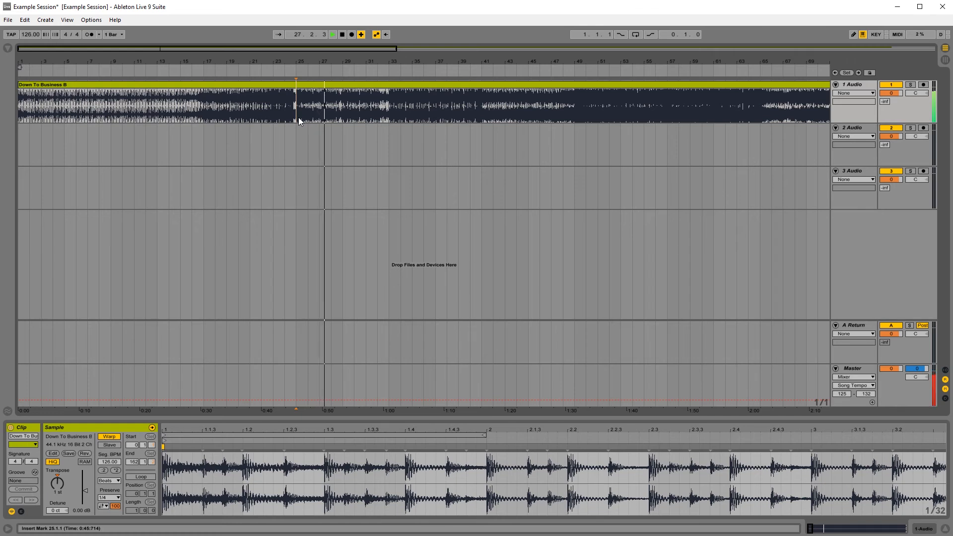
key(space)
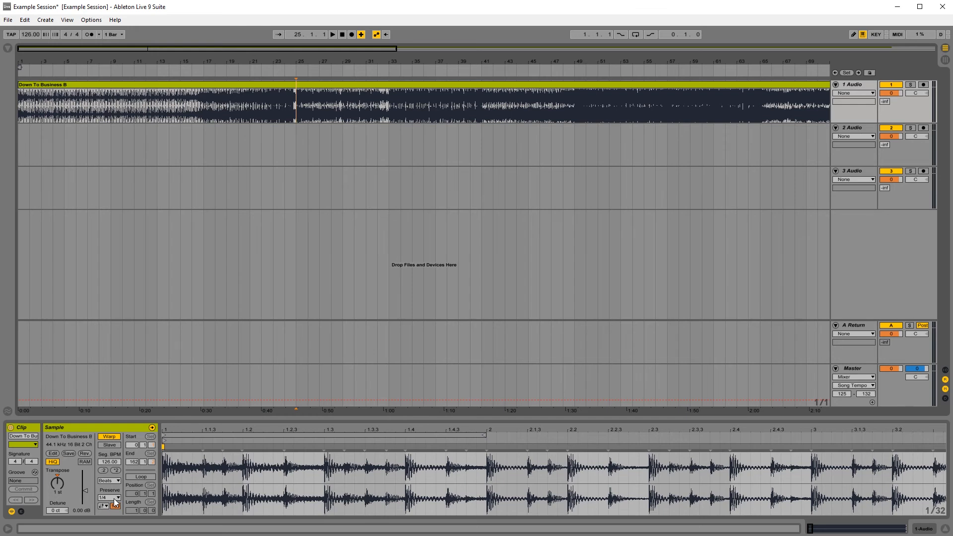
Reset the clip's transposition to 0 st and place the insert marker at bar 25.
click(64, 489)
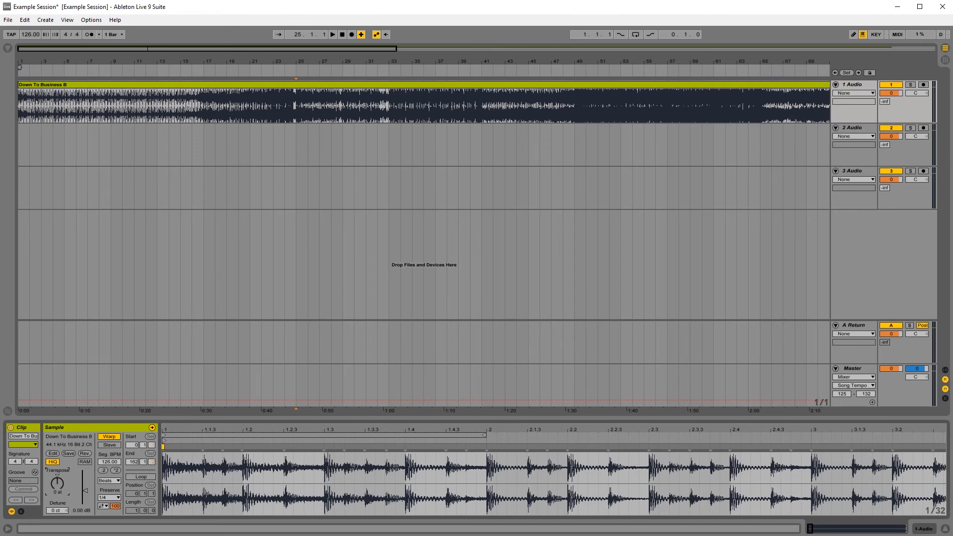
click(297, 148)
click(296, 122)
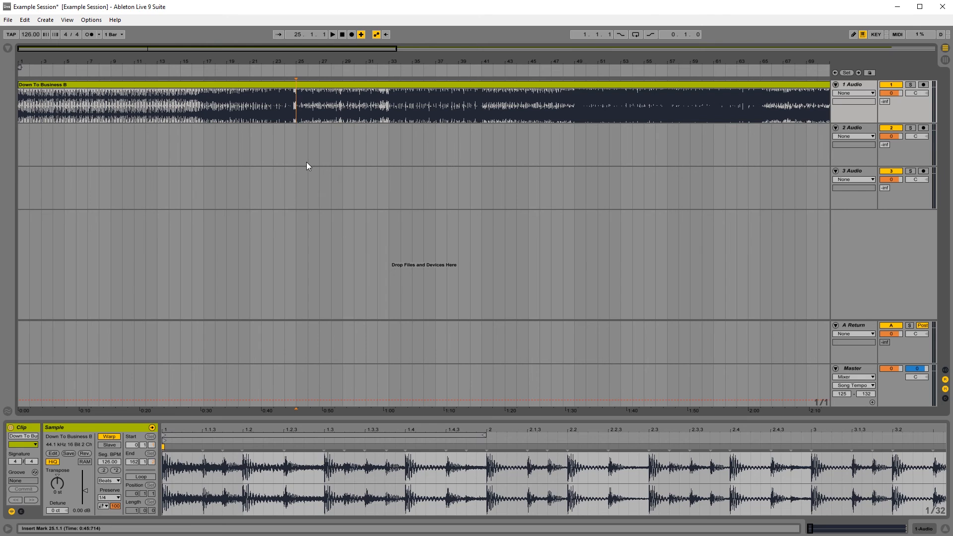
Set the clip's warp mode to Complex Pro and transpose it up 2 semitones.
click(109, 480)
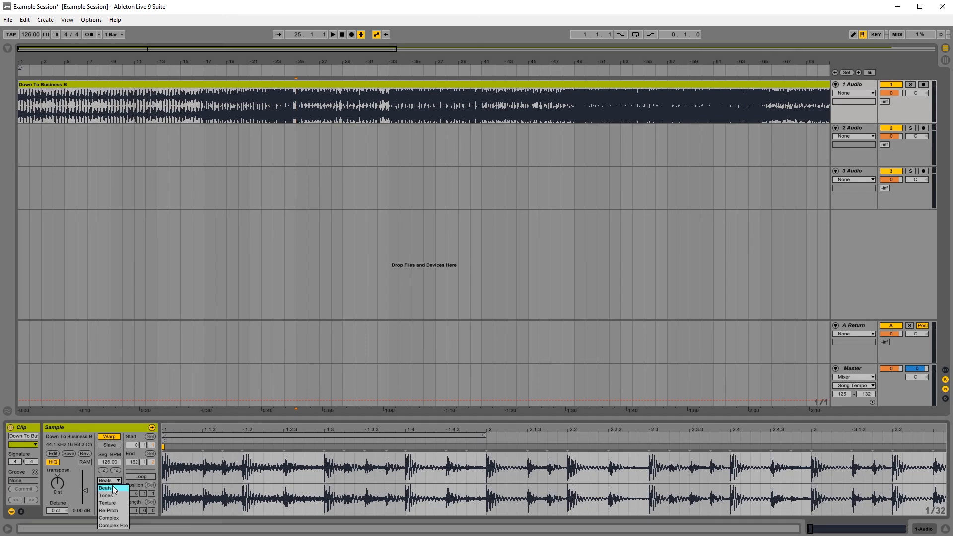
click(114, 525)
click(59, 483)
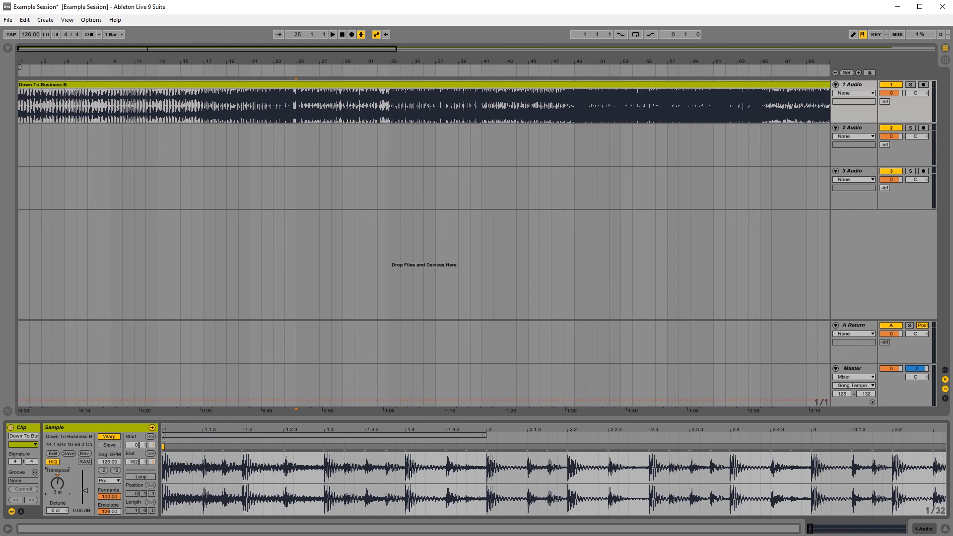
Play the arrangement from bar 25 to hear the transposed clip in Complex Pro mode.
click(300, 141)
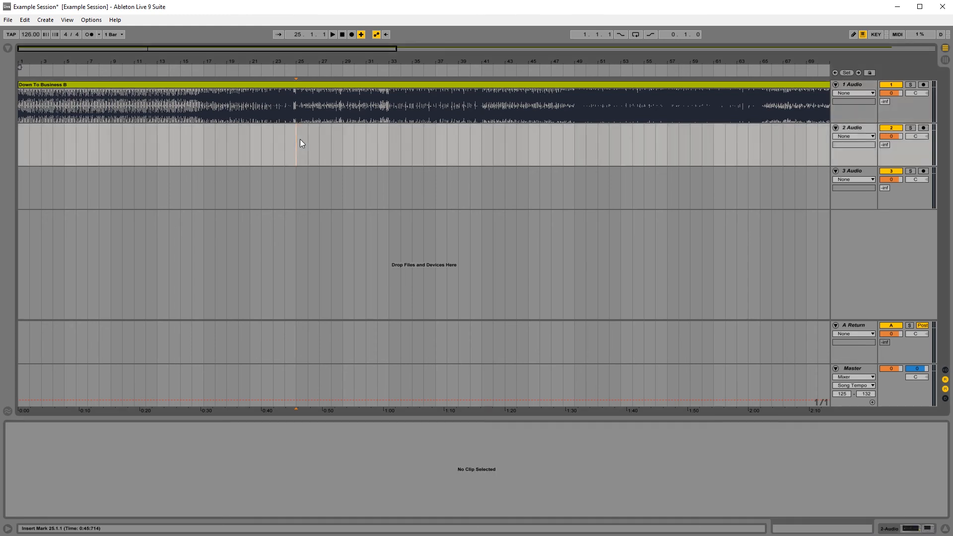
key(space)
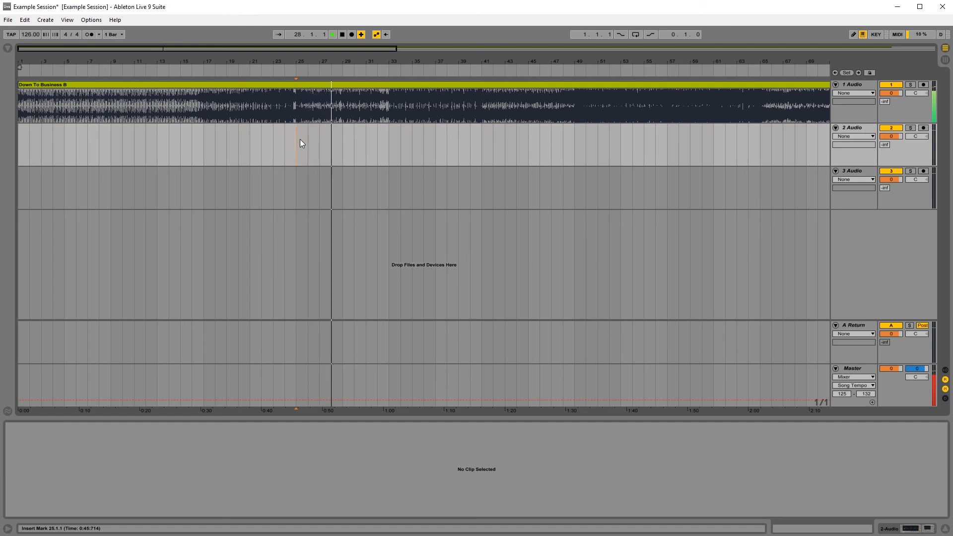
key(space)
Switch the clip's warp mode to Beats and set Preserve to 1/2.
click(297, 113)
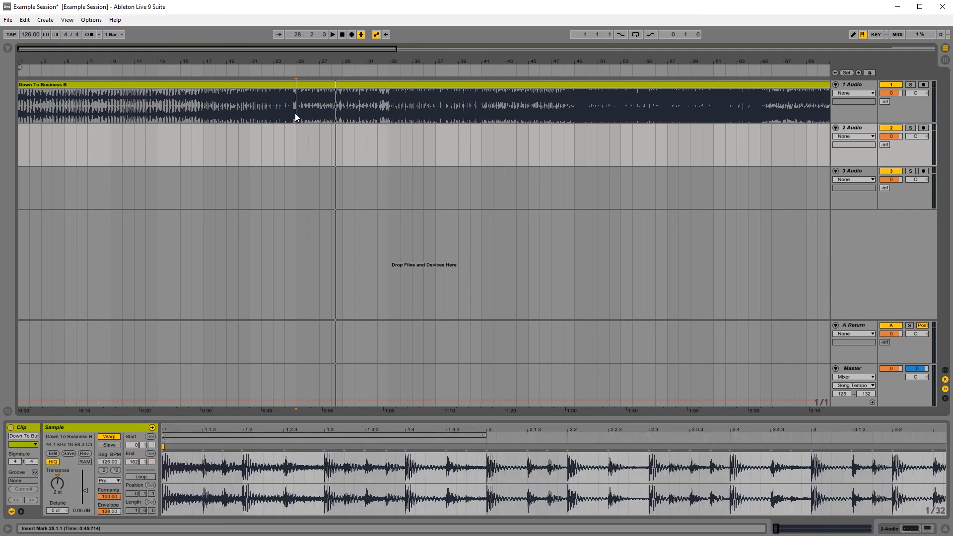
click(113, 478)
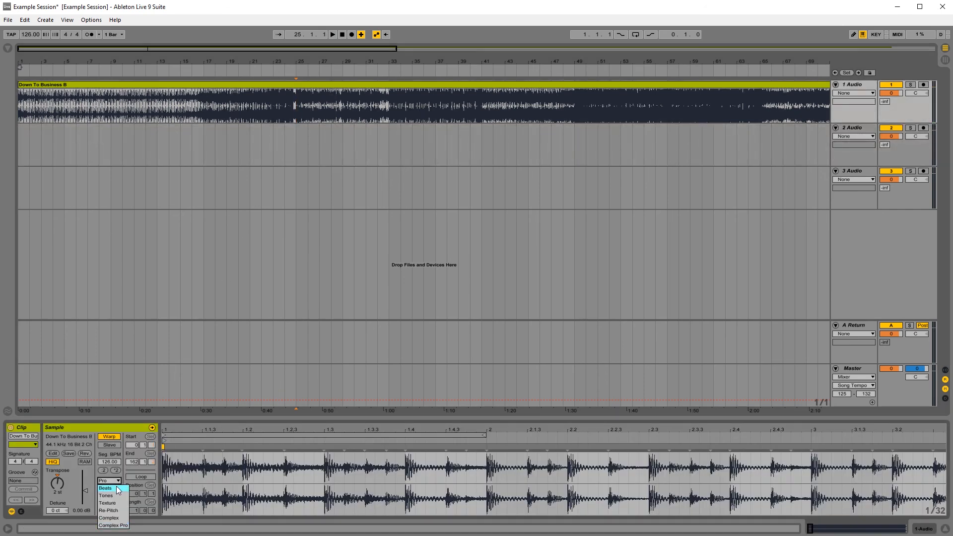
click(116, 487)
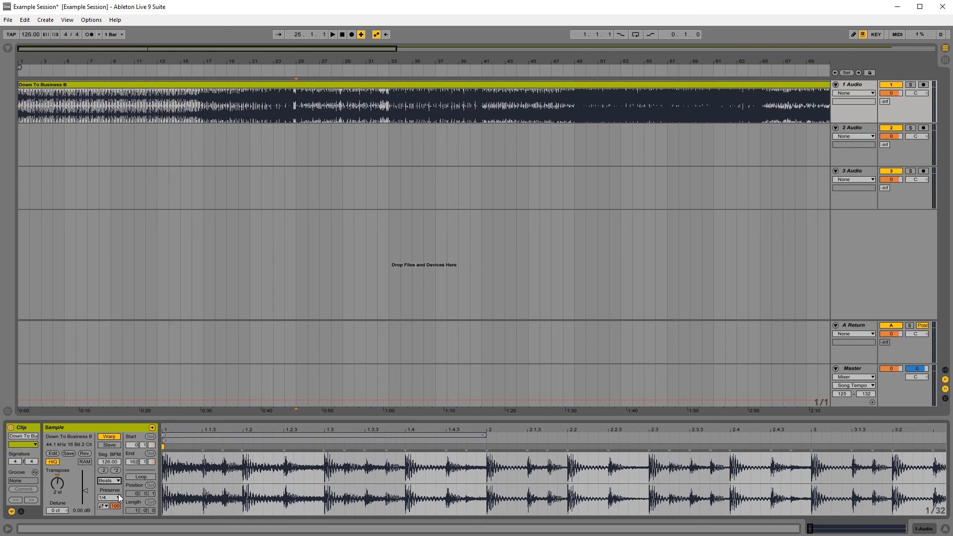
click(118, 493)
click(117, 454)
Play the arrangement from bar 25 to hear the transposed clip in Beats mode.
click(299, 150)
key(space)
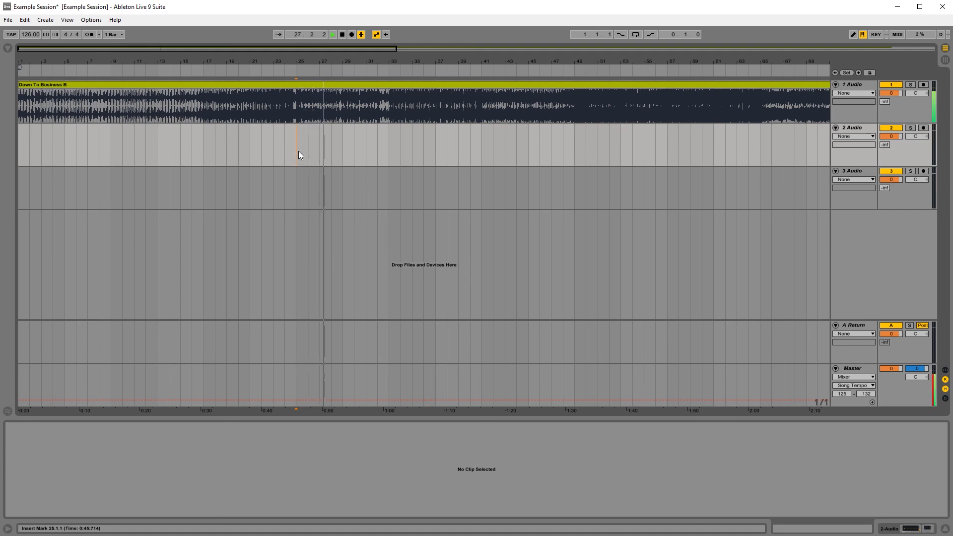
key(space)
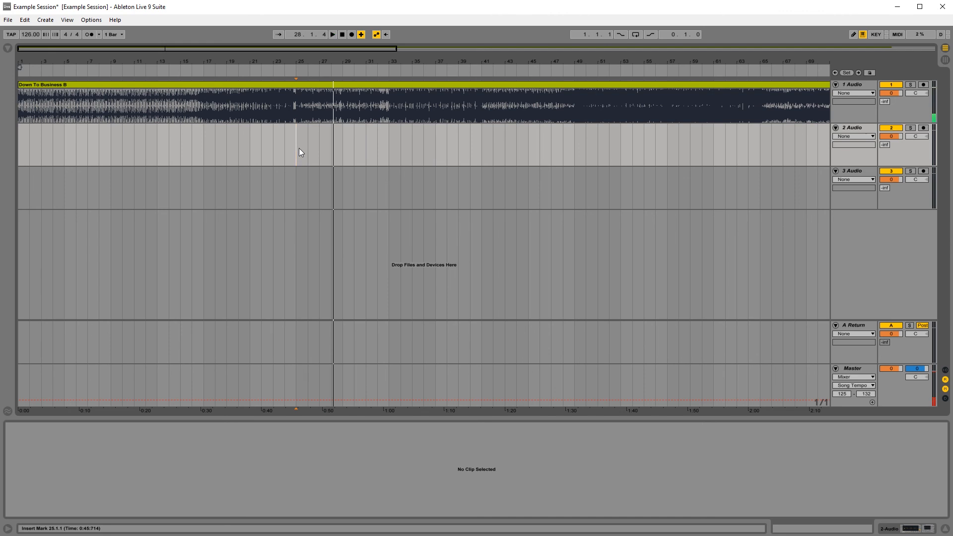
Set the clip's transposition to 1 st and its Beats Preserve value to 1/4.
click(297, 113)
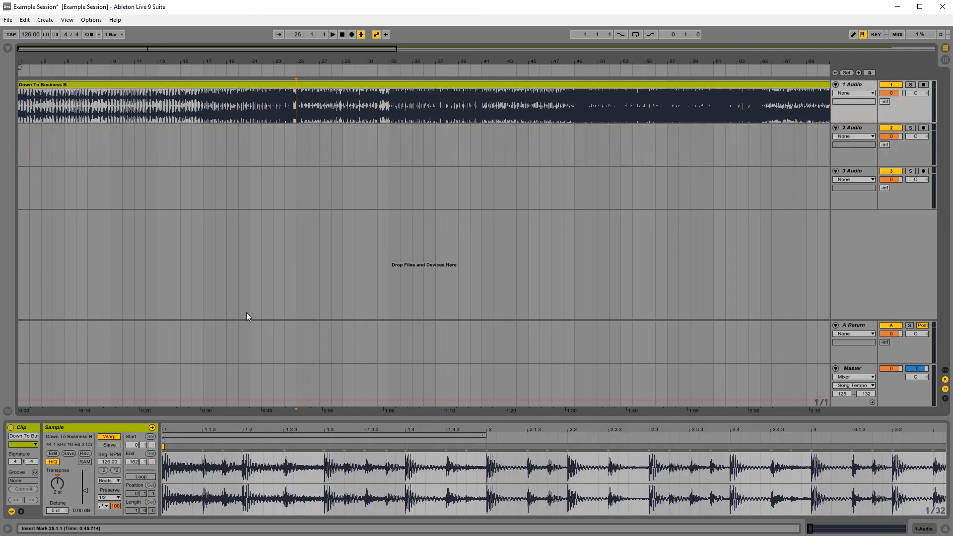
click(61, 482)
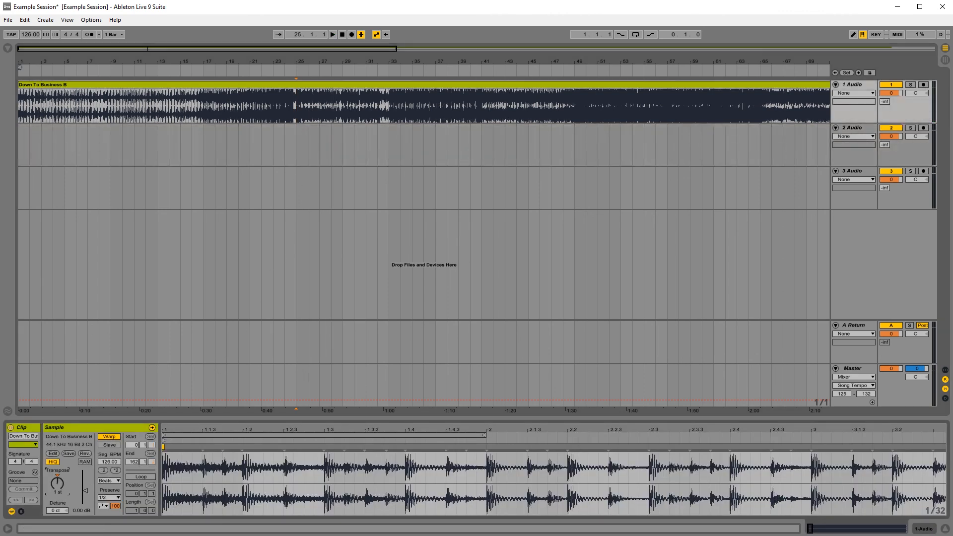
click(104, 496)
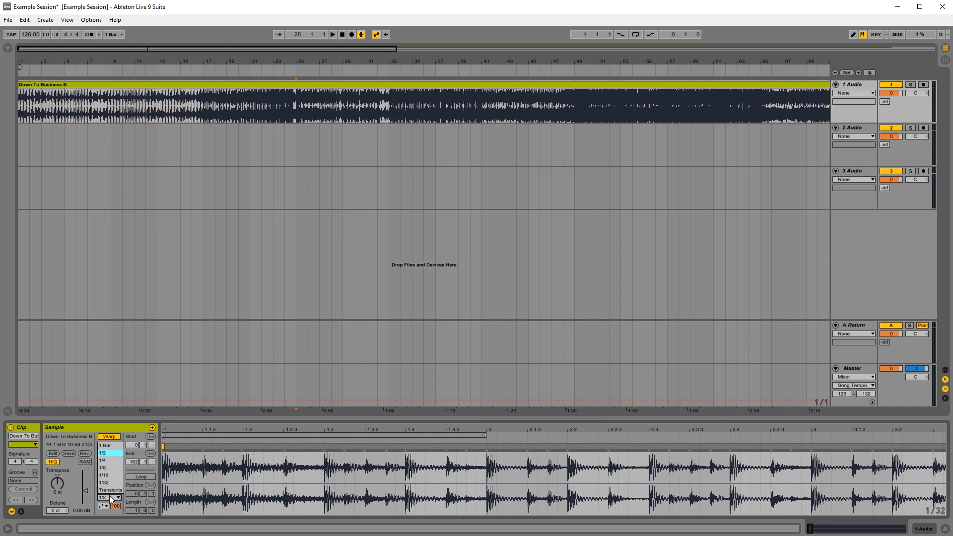
click(117, 449)
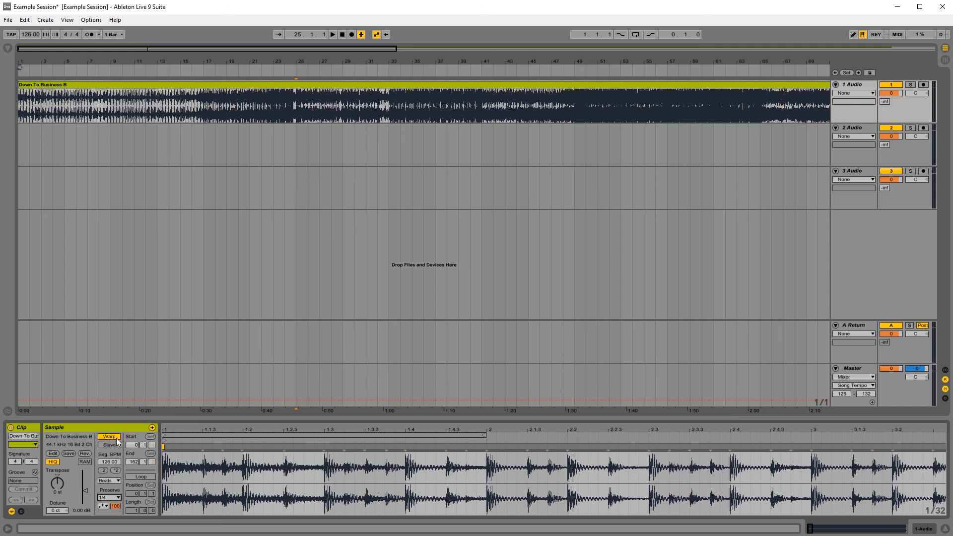